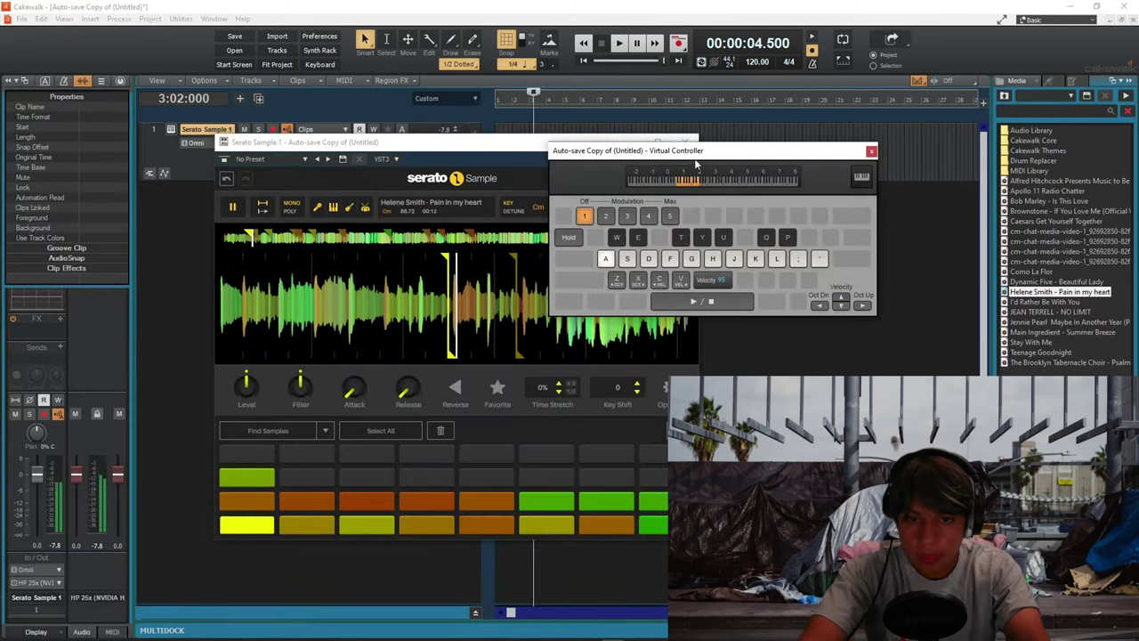
# - Move the virtual controller clear of the sampler window and set the project tempo to 140 BPM
pyautogui.moveTo(697, 163); pyautogui.dragTo(744, 175)
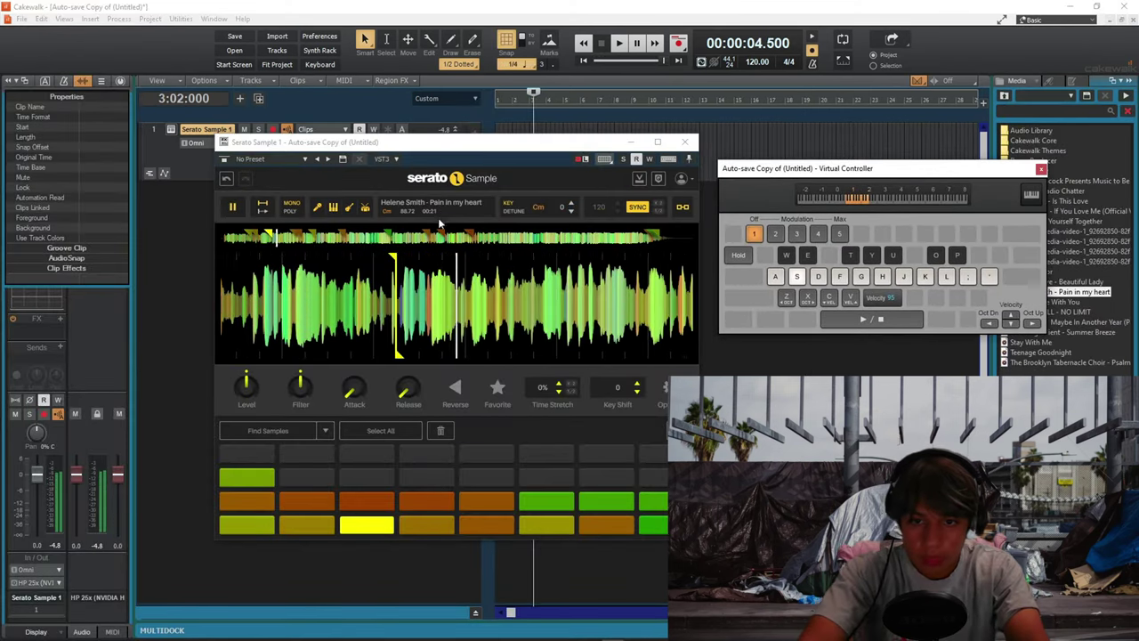
pyautogui.click(752, 61)
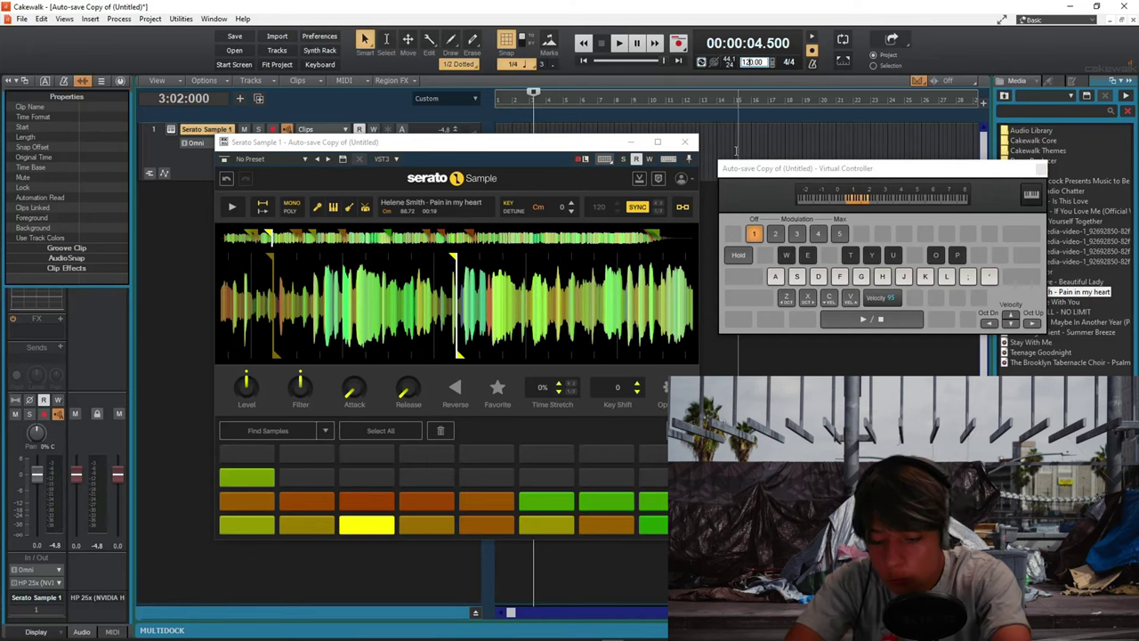
pyautogui.write('140')
pyautogui.press('Return')
# - Halve the sampler's synced tempo to 70 and raise the sample's key detune to C#m (+1) while auditioning it
pyautogui.click(661, 212)
pyautogui.press('a')
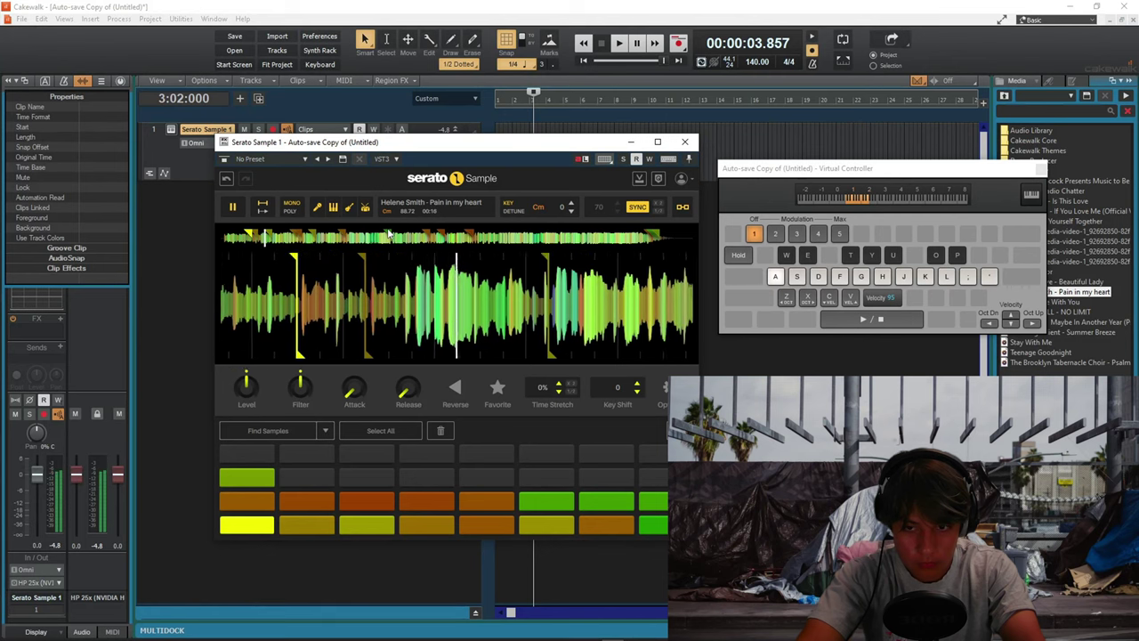
pyautogui.click(570, 203)
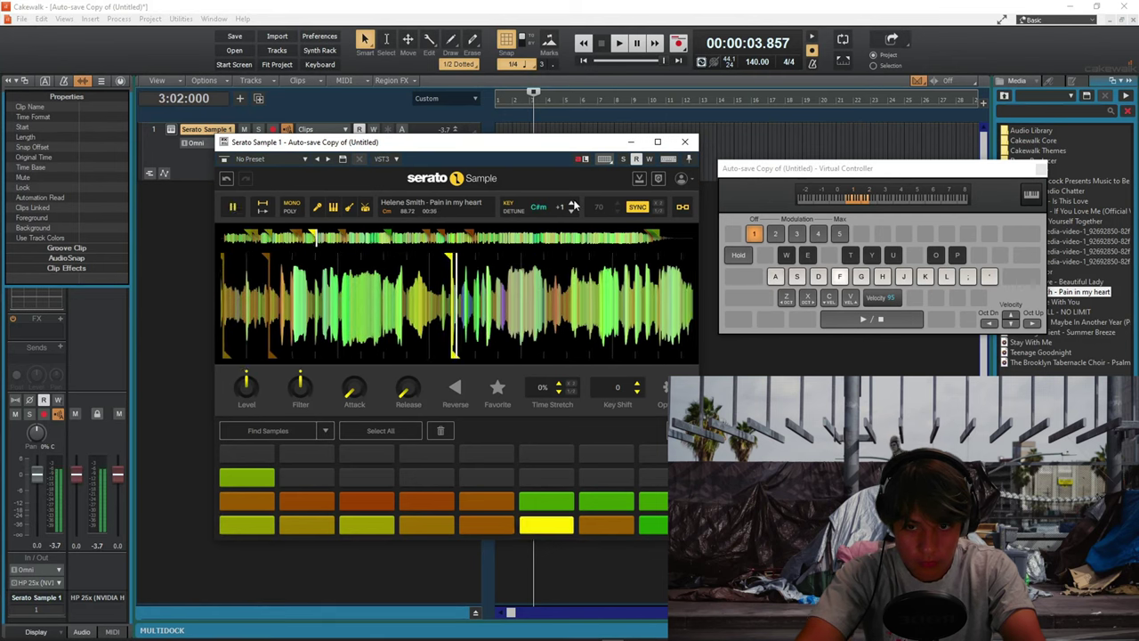
pyautogui.click(571, 203)
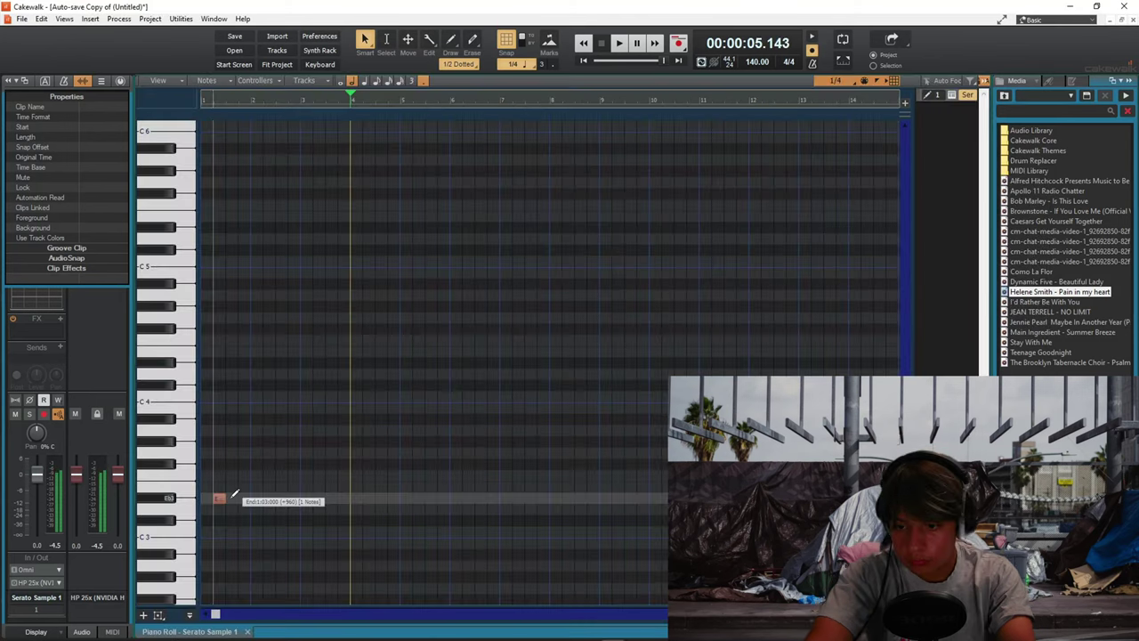
# - Draw an Eb3 note spanning the first four bars of the Serato Sample track and play it back
pyautogui.moveTo(214, 497)
pyautogui.mouseDown()
pyautogui.moveTo(203, 501)
pyautogui.moveTo(389, 487)
pyautogui.mouseUp()
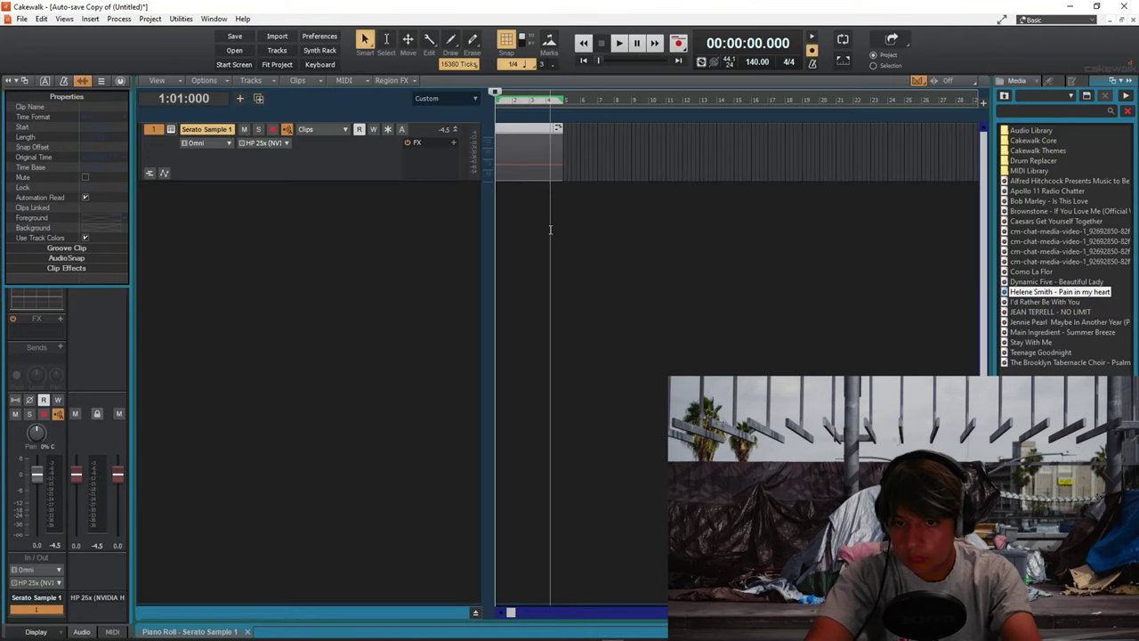
pyautogui.press('d')
pyautogui.hotkey('alt', '1')
pyautogui.hotkey('alt', '3')
pyautogui.press('space')
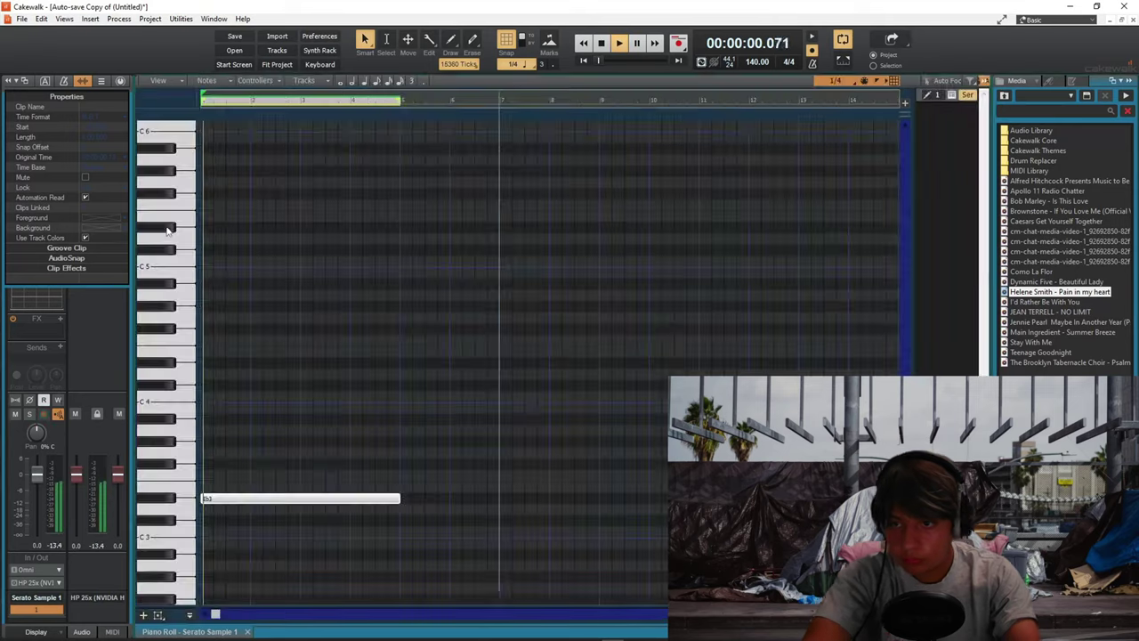
# - Route the Serato Sample 1 track's output to Master
pyautogui.hotkey('alt', '1')
pyautogui.click(249, 142)
pyautogui.click(319, 210)
pyautogui.hotkey('alt', '3')
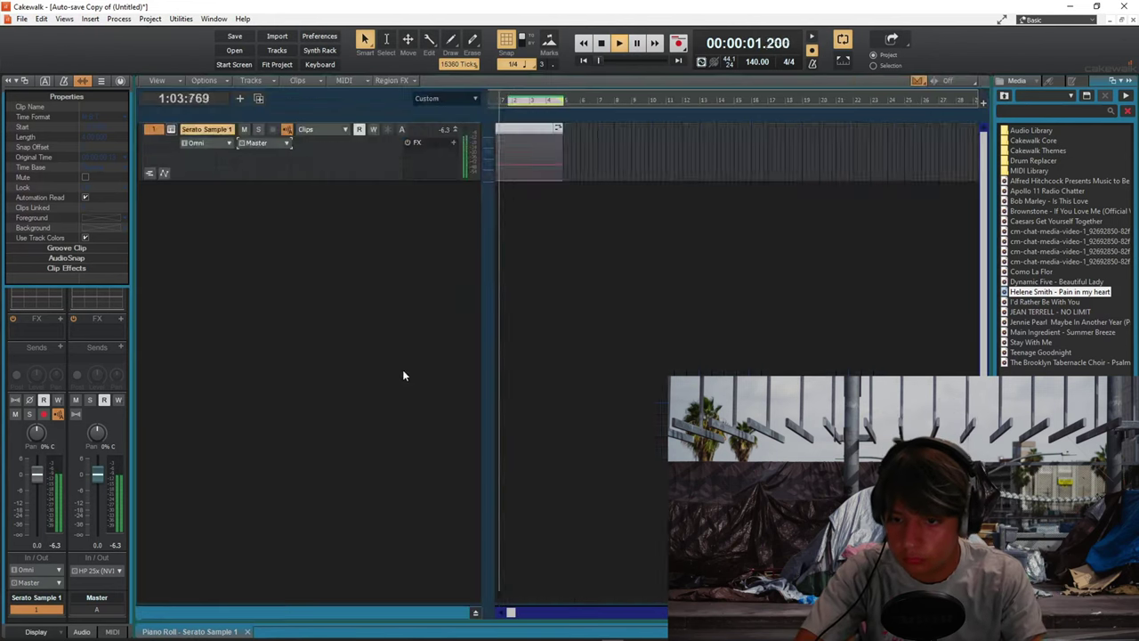
# - Add a one-bar C3 note at bar 5 and a one-bar Db3 note at bar 6, and listen to them
pyautogui.scroll(-4, 409, 333)
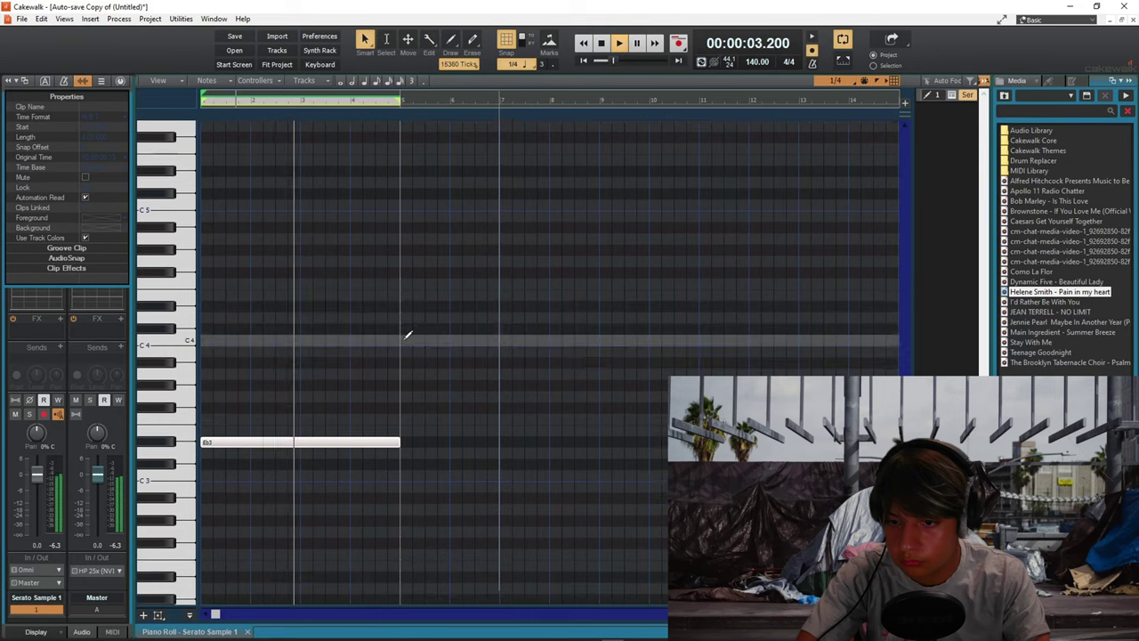
pyautogui.scroll(1, 406, 336)
pyautogui.hscroll(1, 540, 373)
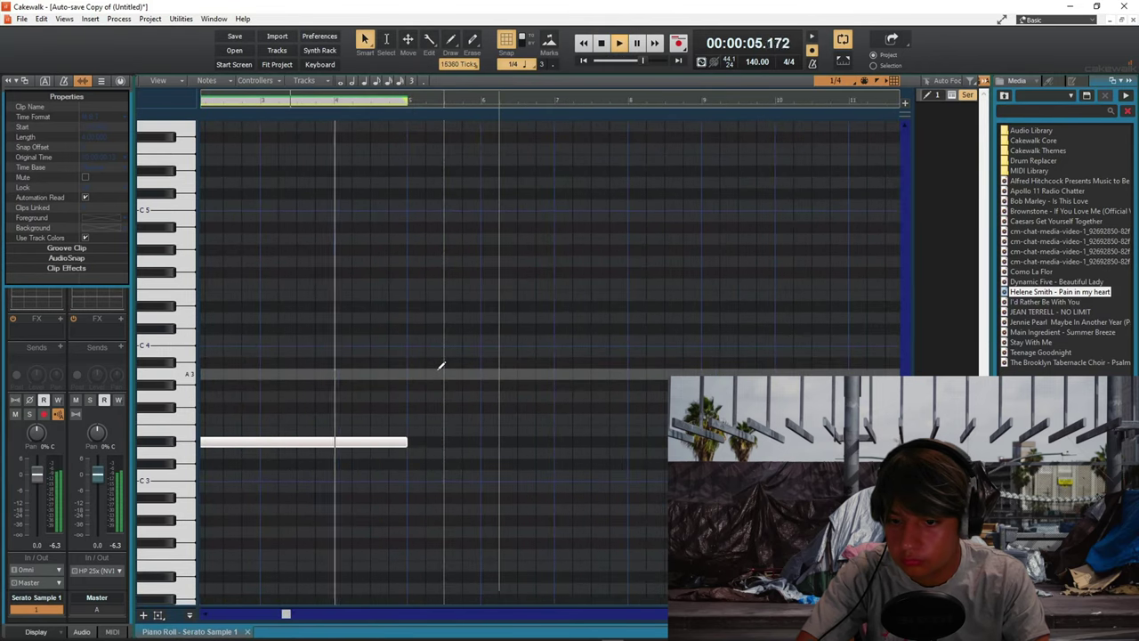
pyautogui.moveTo(402, 475); pyautogui.dragTo(500, 465)
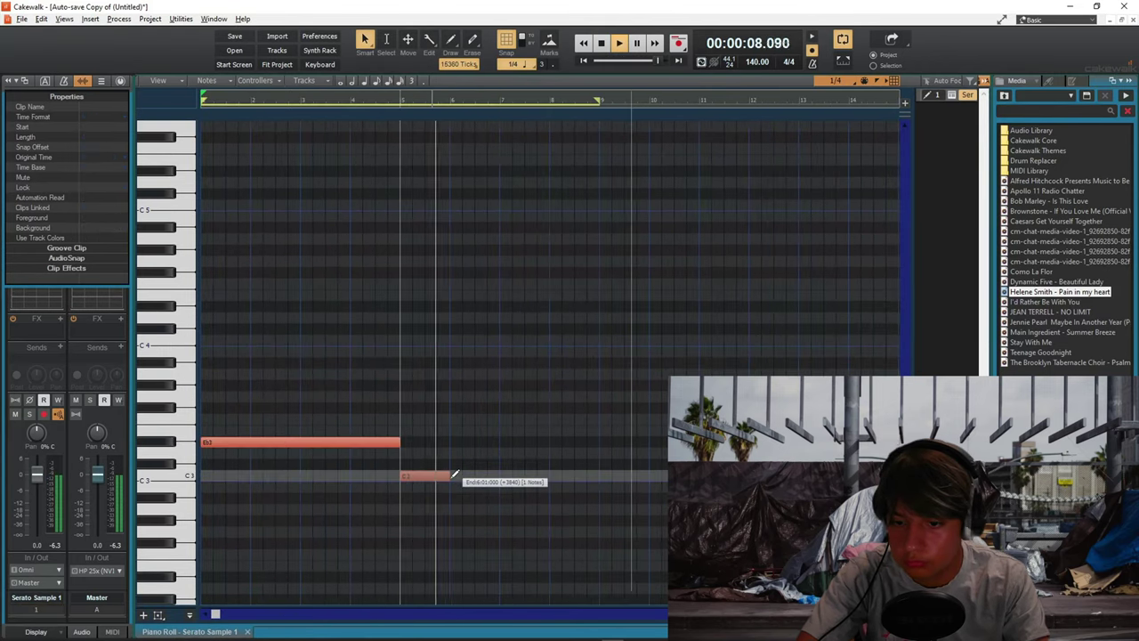
pyautogui.press('space')
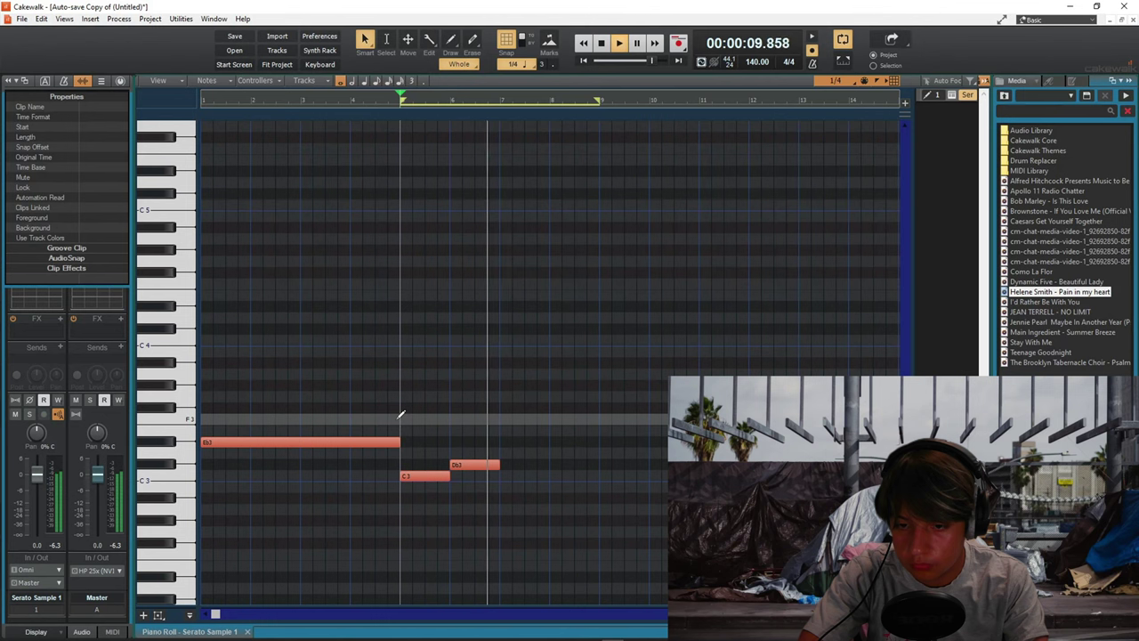
pyautogui.press('space')
# - Draw a D3 note at bar 7, lengthen it to 4800 ticks, and adjust the phrase's closing notes during playback
pyautogui.moveTo(501, 453); pyautogui.dragTo(549, 454)
pyautogui.press('space')
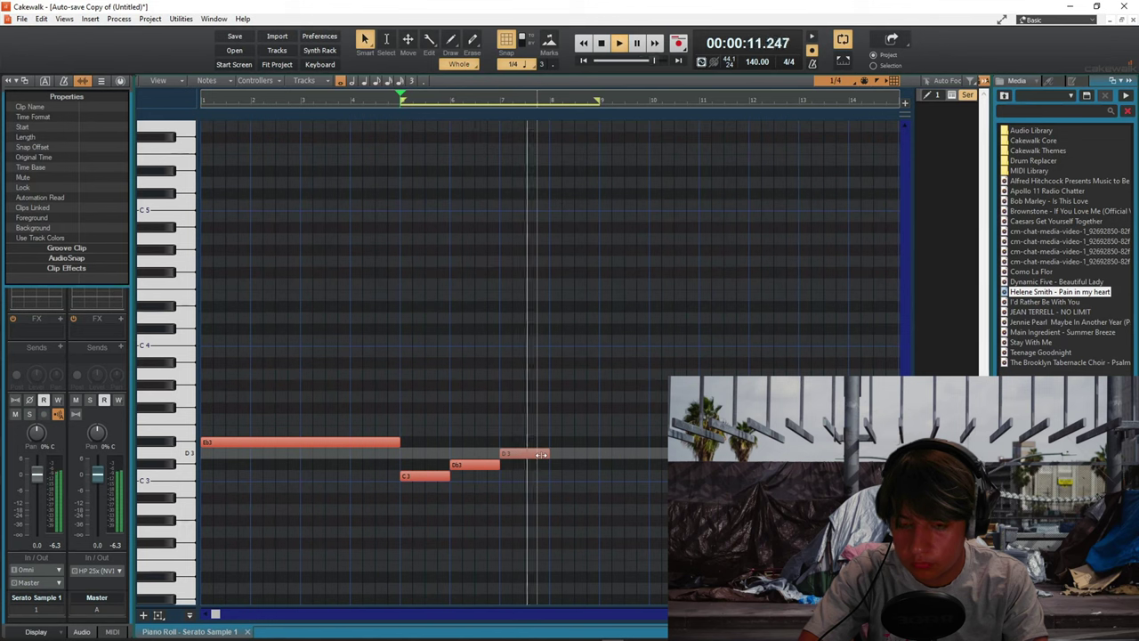
pyautogui.moveTo(549, 454); pyautogui.dragTo(560, 455)
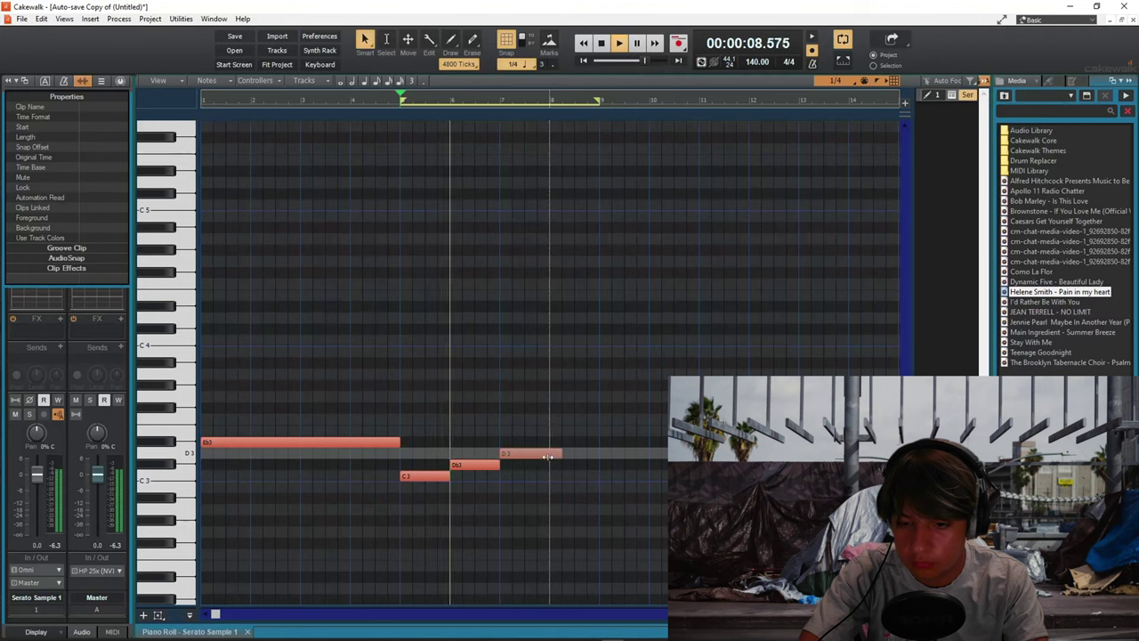
pyautogui.moveTo(532, 455)
pyautogui.mouseDown()
pyautogui.moveTo(482, 456)
pyautogui.moveTo(552, 465)
pyautogui.mouseUp()
pyautogui.press('space')
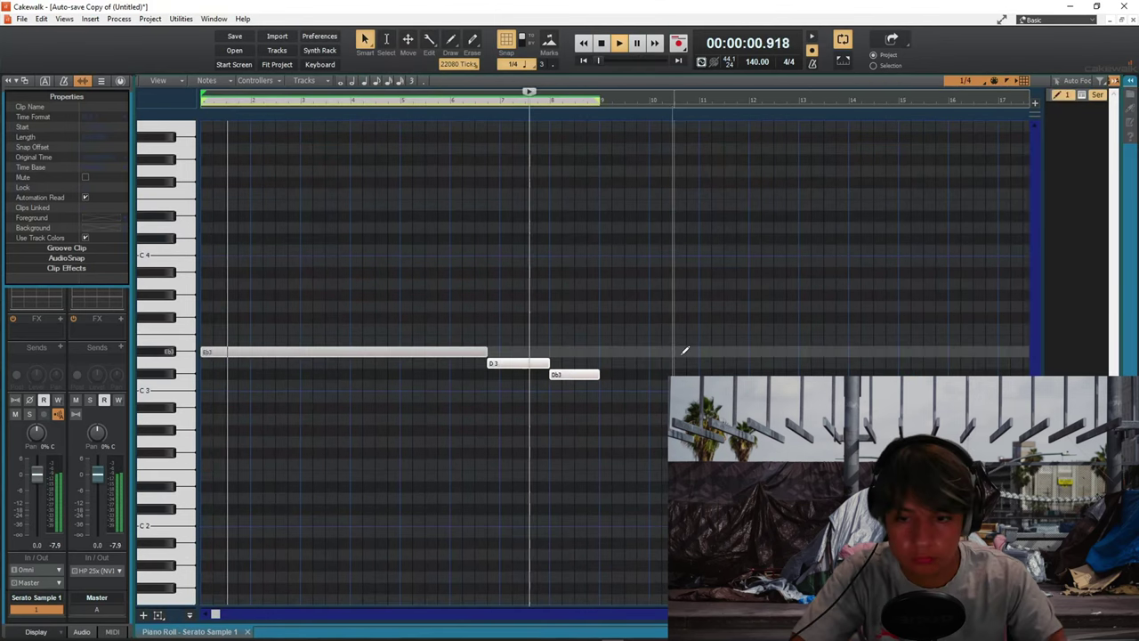
# - Reduce the height of the Serato Sample 1 track in the track view
pyautogui.hotkey('alt', '1')
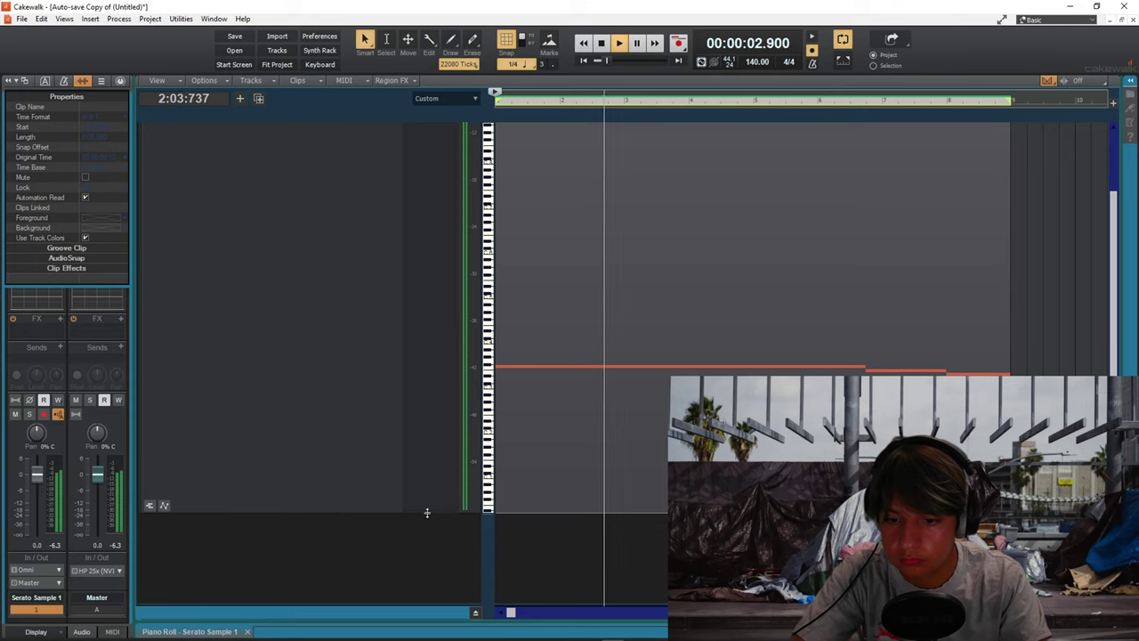
pyautogui.moveTo(429, 514); pyautogui.dragTo(430, 179)
pyautogui.scroll(-1, 620, 245)
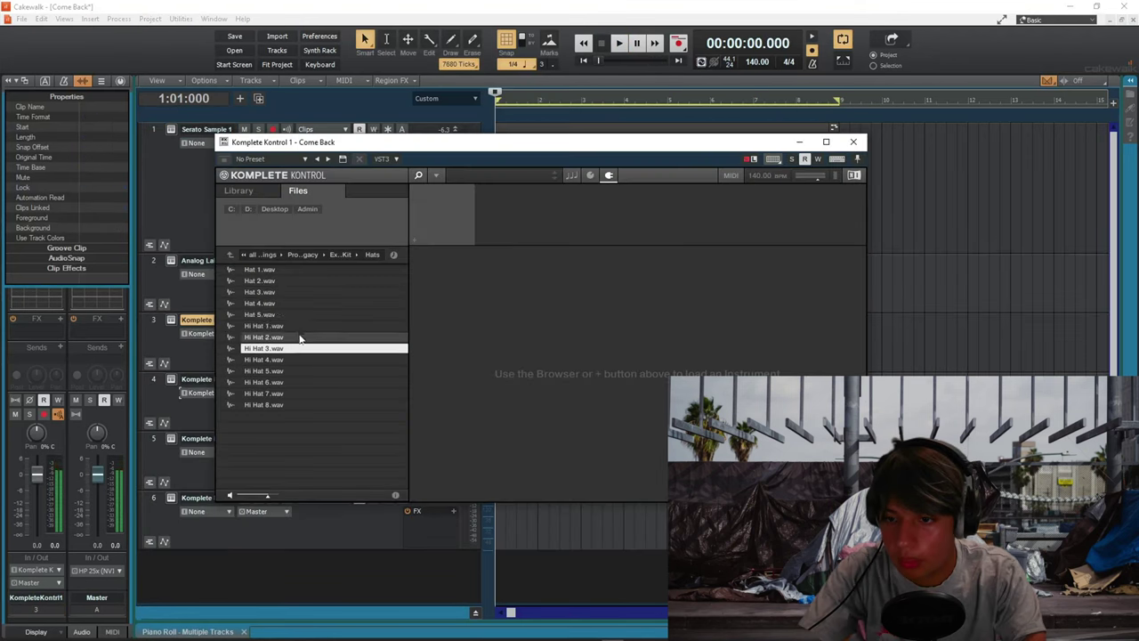
# - Choose the Hi Hat 1.wav sample for the third track and edit its hi-hat clip
pyautogui.click(307, 327)
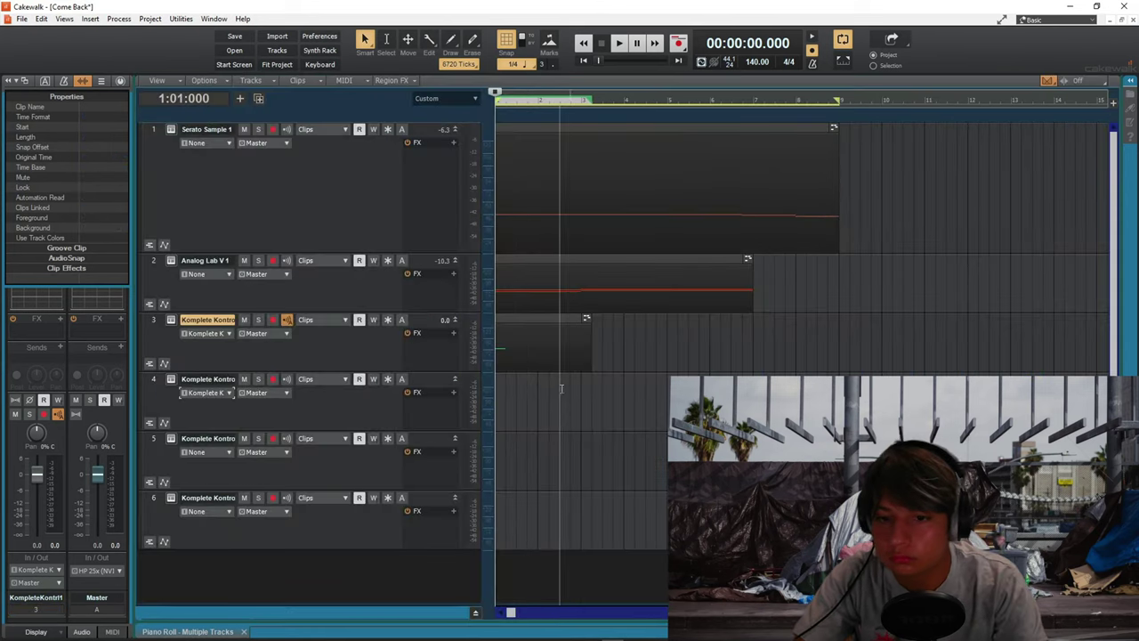
pyautogui.rightClick(549, 342)
pyautogui.click(586, 460)
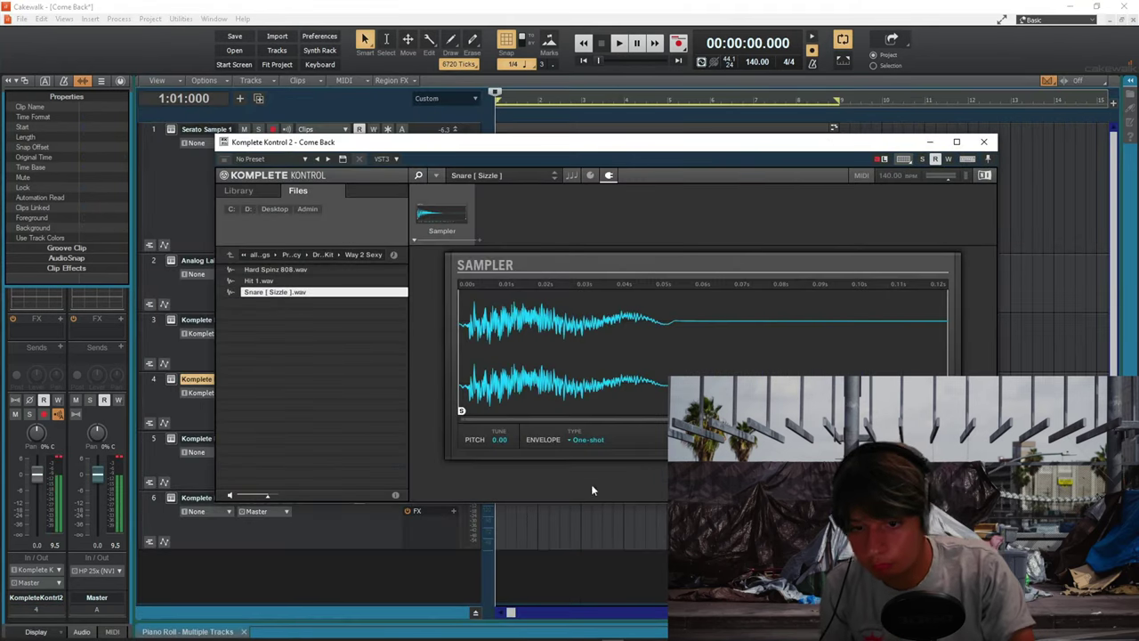
# - Check the envelope type of the Snare [ Sizzle ].wav sampler on track 4 and close the instrument window
pyautogui.click(588, 439)
pyautogui.click(983, 142)
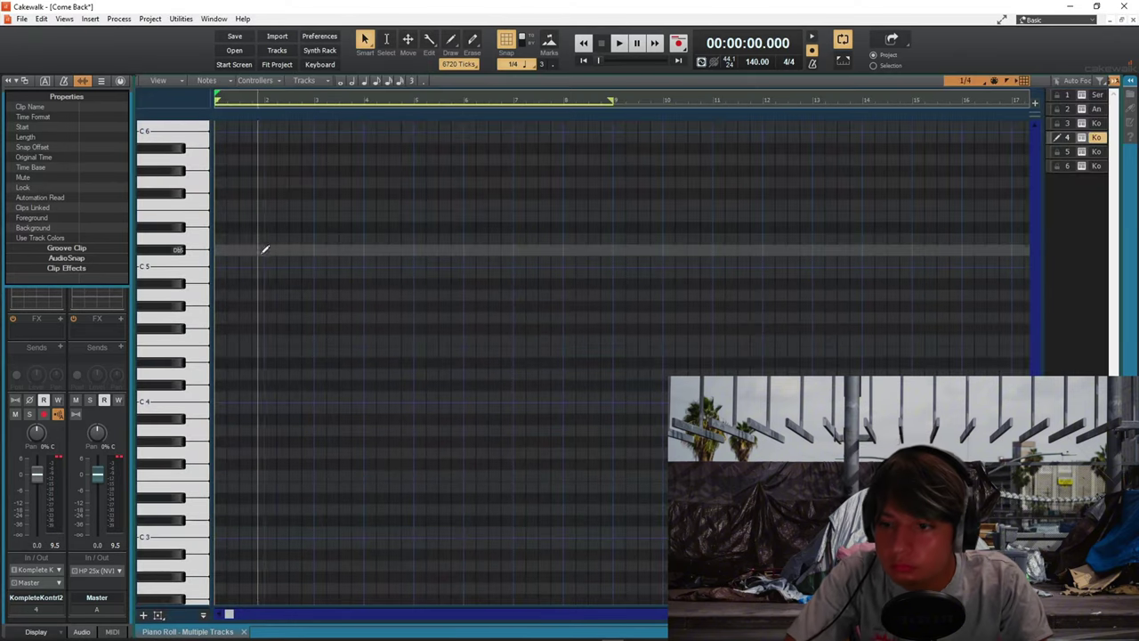
# - Place a quarter-note C5 snare hit on beat 3 of bar 1 and copy it to beat 3 of bar 2
pyautogui.click(251, 260)
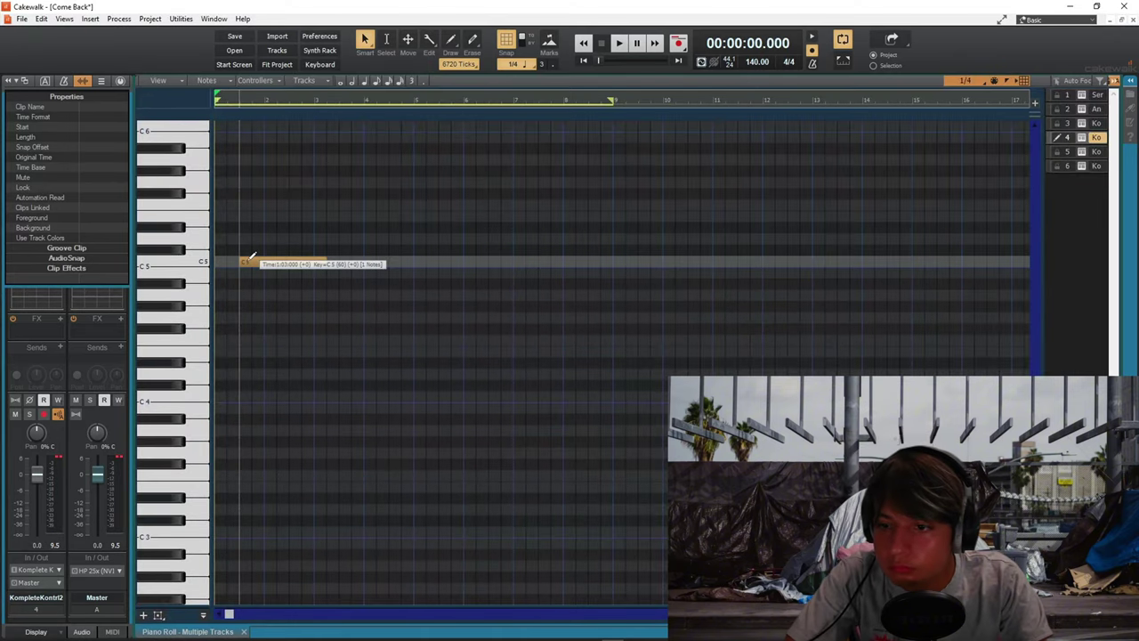
pyautogui.click(258, 262)
pyautogui.moveTo(264, 262); pyautogui.dragTo(298, 263)
pyautogui.hotkey('ctrl', 'd')
pyautogui.hotkey('ctrl', 'd')
pyautogui.hotkey('ctrl', 'd')
pyautogui.hotkey('ctrl', 'd')
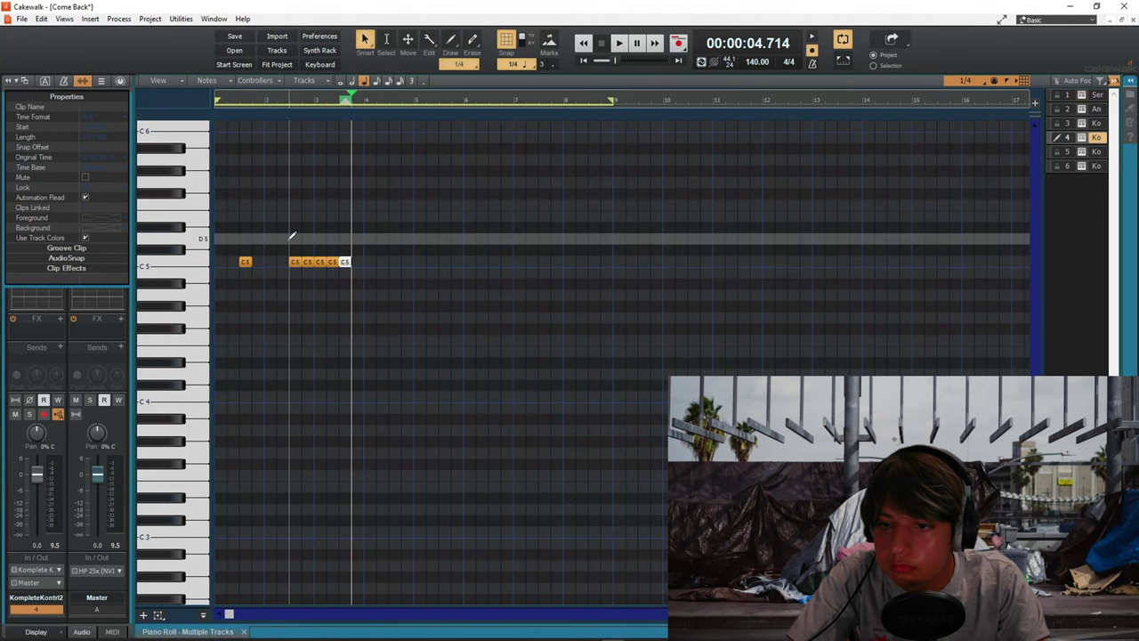
pyautogui.hotkey('ctrl', 'z')
pyautogui.hotkey('ctrl', 'z')
pyautogui.hotkey('ctrl', 'z')
# - Repeat the C5 snare hit on beat 3 of every bar through bar 8 and play the pattern from the start
pyautogui.click(341, 262)
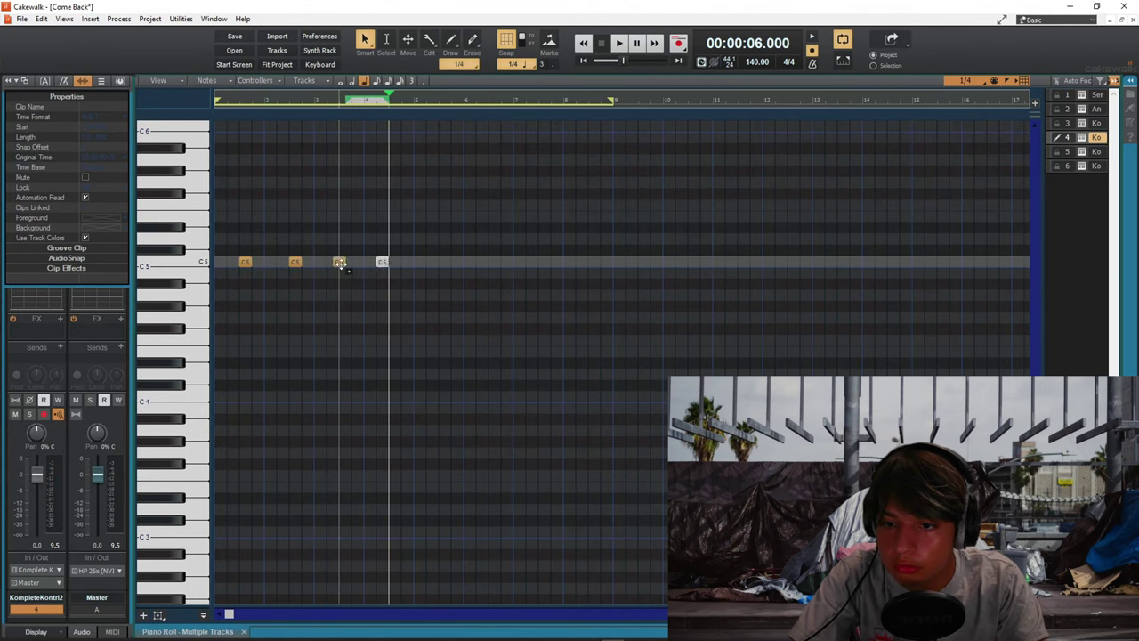
pyautogui.moveTo(342, 262); pyautogui.dragTo(346, 263)
pyautogui.hotkey('ctrl', 'd')
pyautogui.hotkey('ctrl', 'd')
pyautogui.hotkey('ctrl', 'd')
pyautogui.hotkey('ctrl', 'd')
pyautogui.hotkey('ctrl', 'd')
pyautogui.press('w')
pyautogui.press('space')
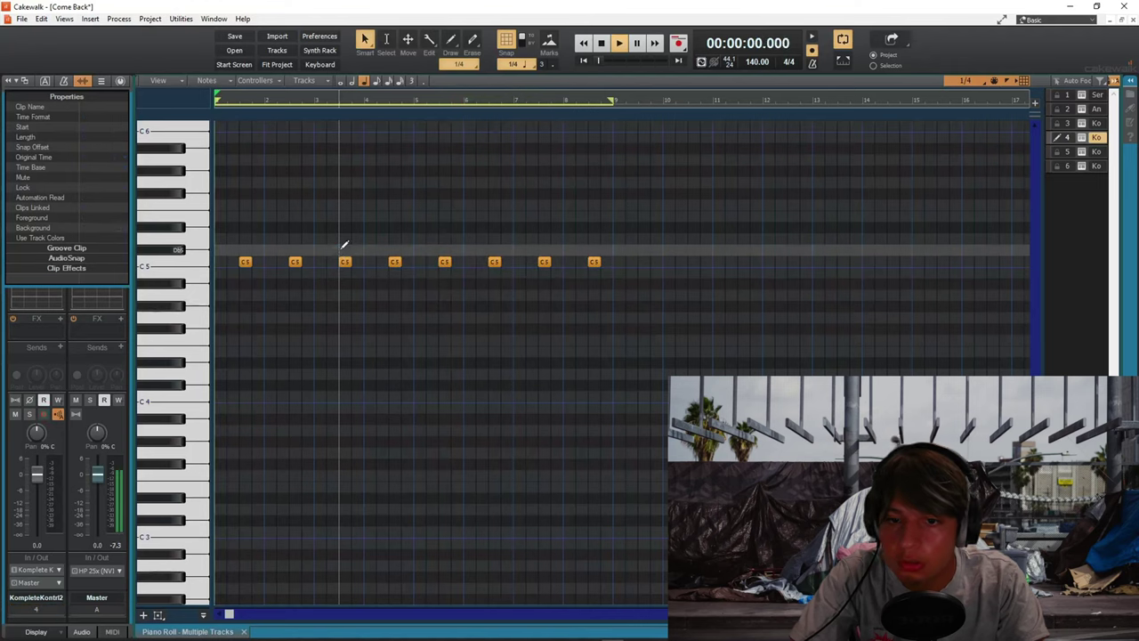
# - Raise the velocity of all snare notes on track 4 to the maximum and listen to the mix
pyautogui.press('d')
pyautogui.hotkey('ctrl', 'a')
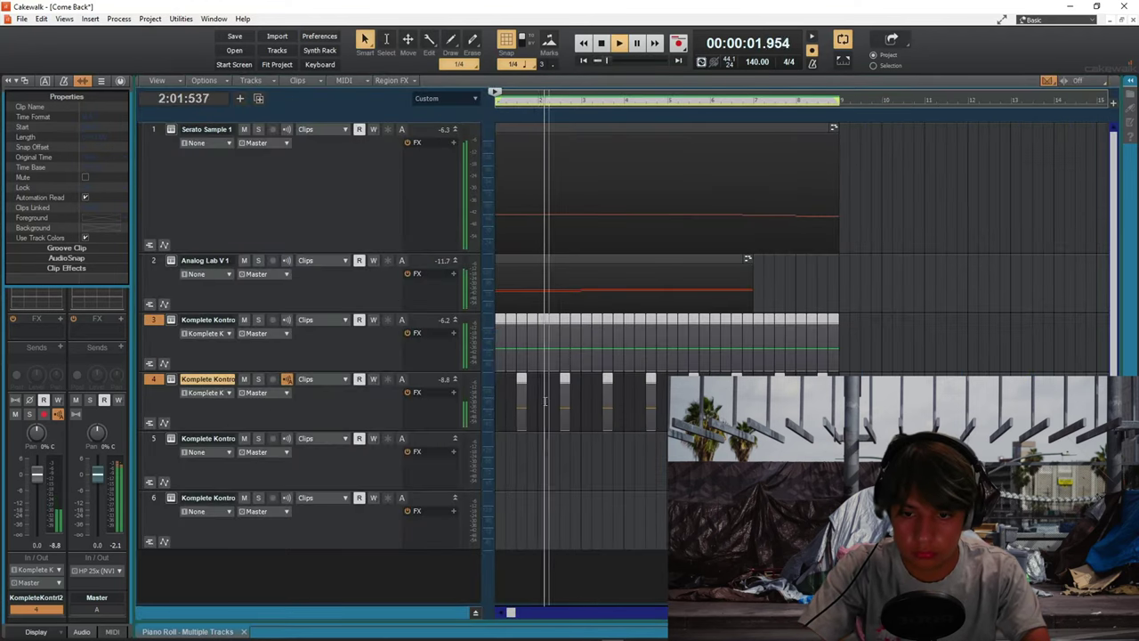
pyautogui.doubleClick(543, 400)
pyautogui.press('space')
pyautogui.hotkey('ctrl', 'a')
pyautogui.moveTo(489, 608); pyautogui.dragTo(452, 392)
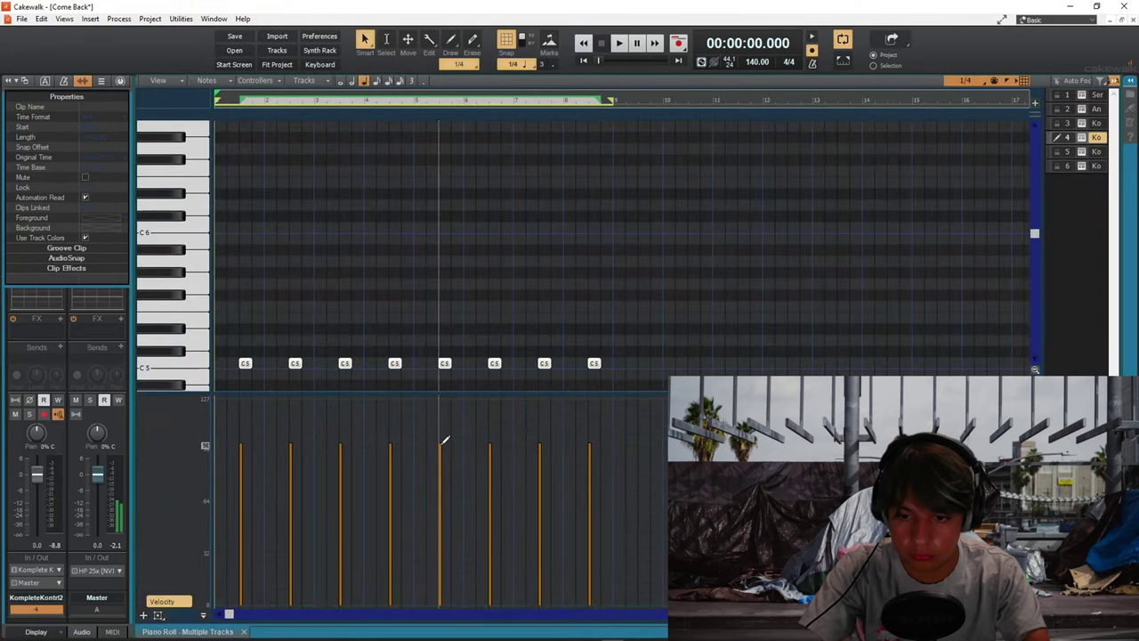
pyautogui.moveTo(442, 443); pyautogui.dragTo(445, 396)
pyautogui.click(451, 224)
pyautogui.press('d')
pyautogui.press('space')
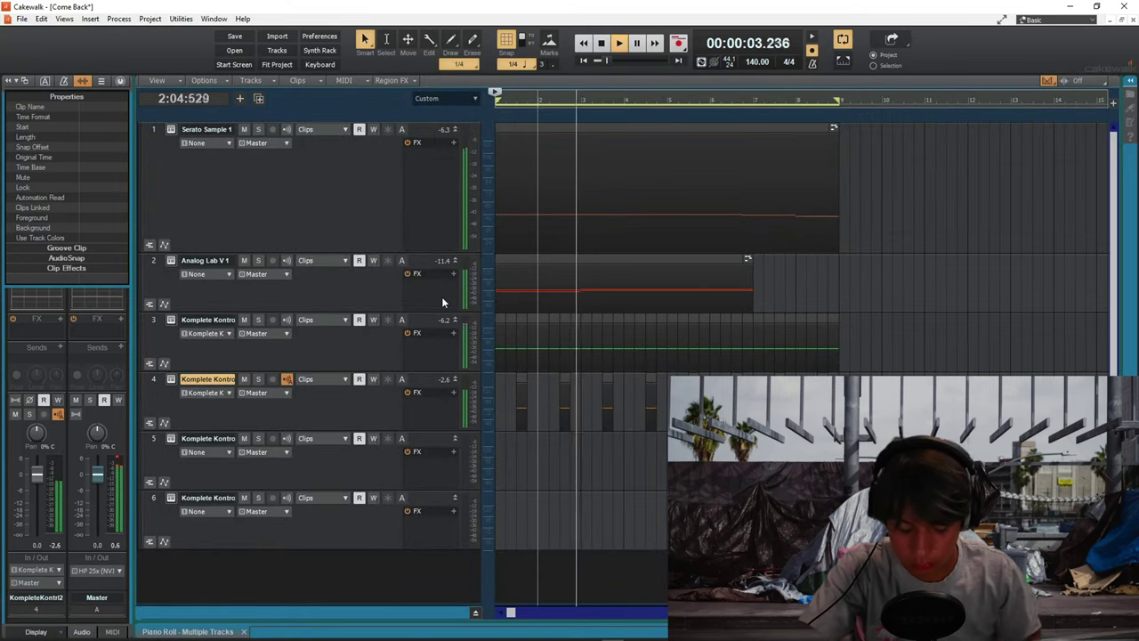
pyautogui.press('space')
# - Lower the velocity of all hi-hat notes on track 3 to about 71 and play back the beat
pyautogui.doubleClick(562, 363)
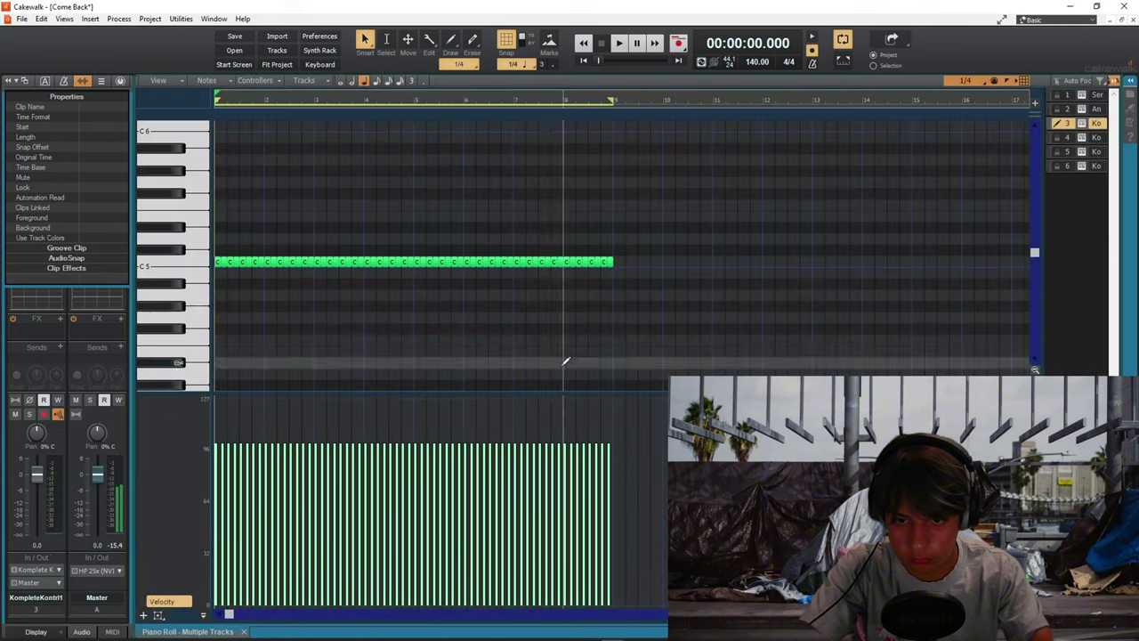
pyautogui.hotkey('ctrl', 'a')
pyautogui.press('d')
pyautogui.press('d')
pyautogui.moveTo(535, 434); pyautogui.dragTo(535, 474)
pyautogui.press('space')
pyautogui.press('space')
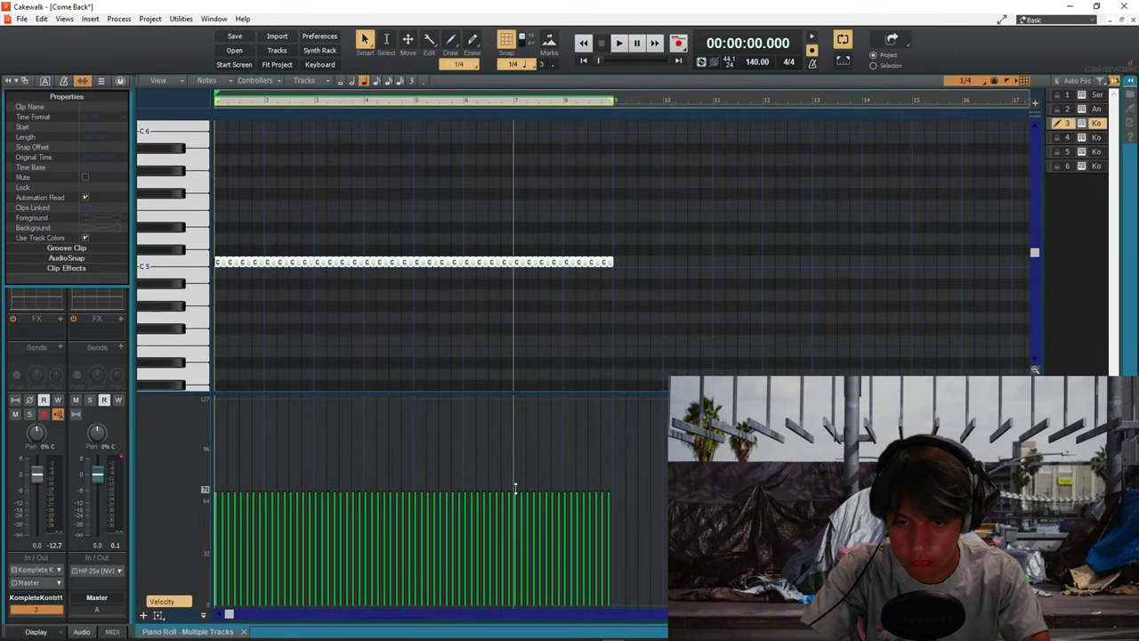
pyautogui.press('space')
pyautogui.hotkey('alt', '1')
pyautogui.press('space')
pyautogui.rightClick(593, 265)
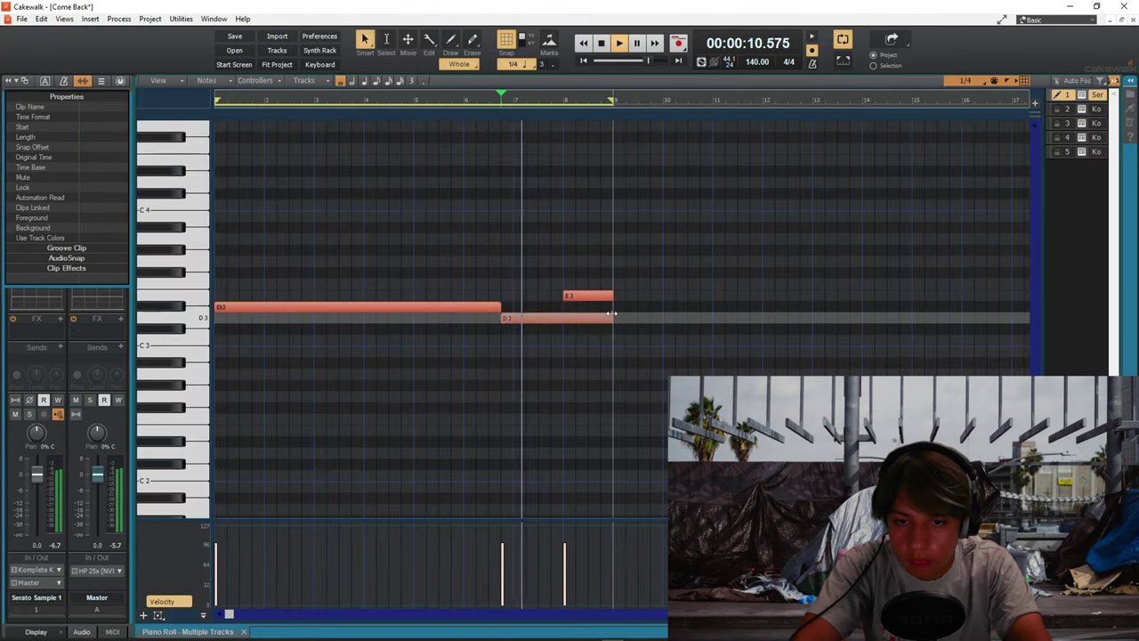
# - Shorten the Serato Sample track's D3 note to end at bar 8 and rework the closing note in bar 8
pyautogui.moveTo(611, 318); pyautogui.dragTo(564, 317)
pyautogui.press('space')
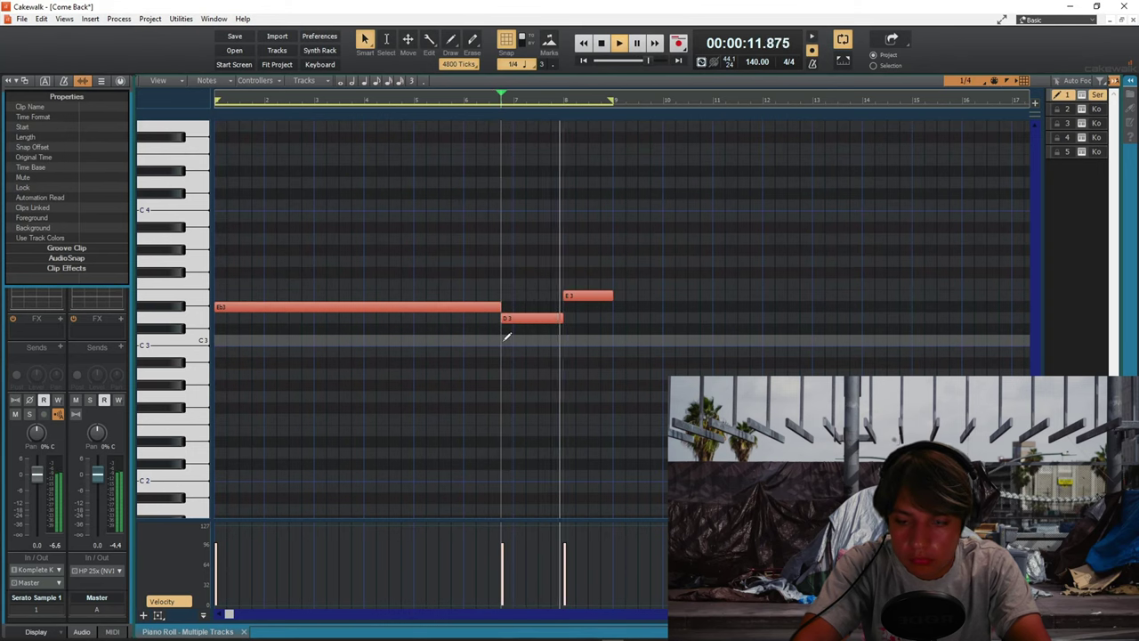
pyautogui.moveTo(564, 294); pyautogui.dragTo(612, 278)
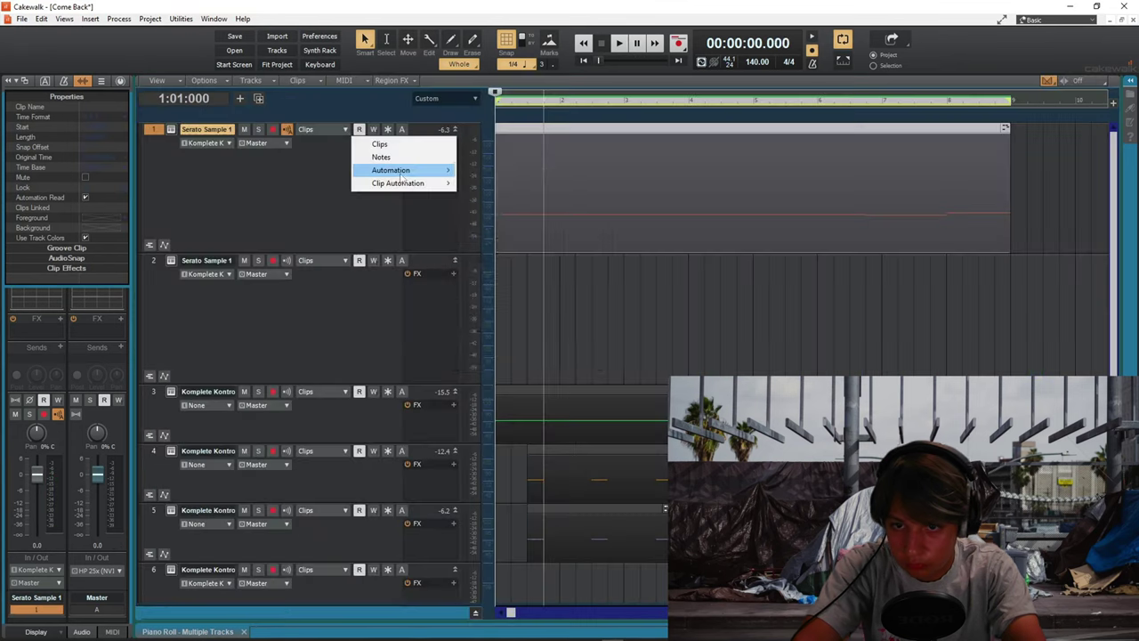
# - Show volume automation on the first Serato Sample 1 track, silence it until just after bar 2, and play it back
pyautogui.moveTo(391, 170)
pyautogui.click(485, 249)
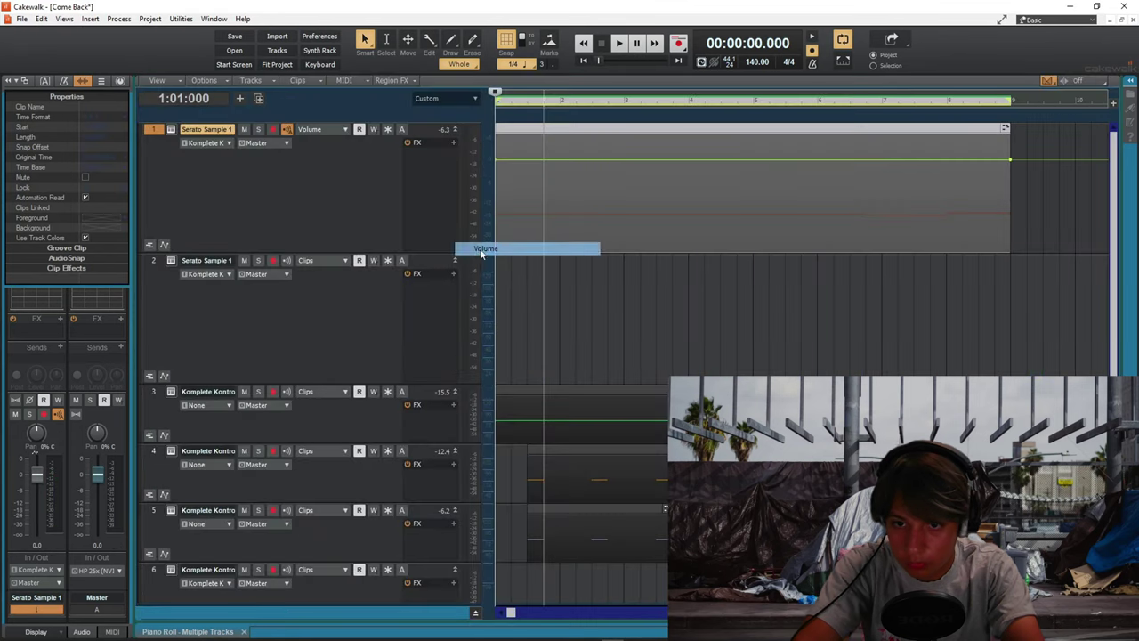
pyautogui.click(566, 159)
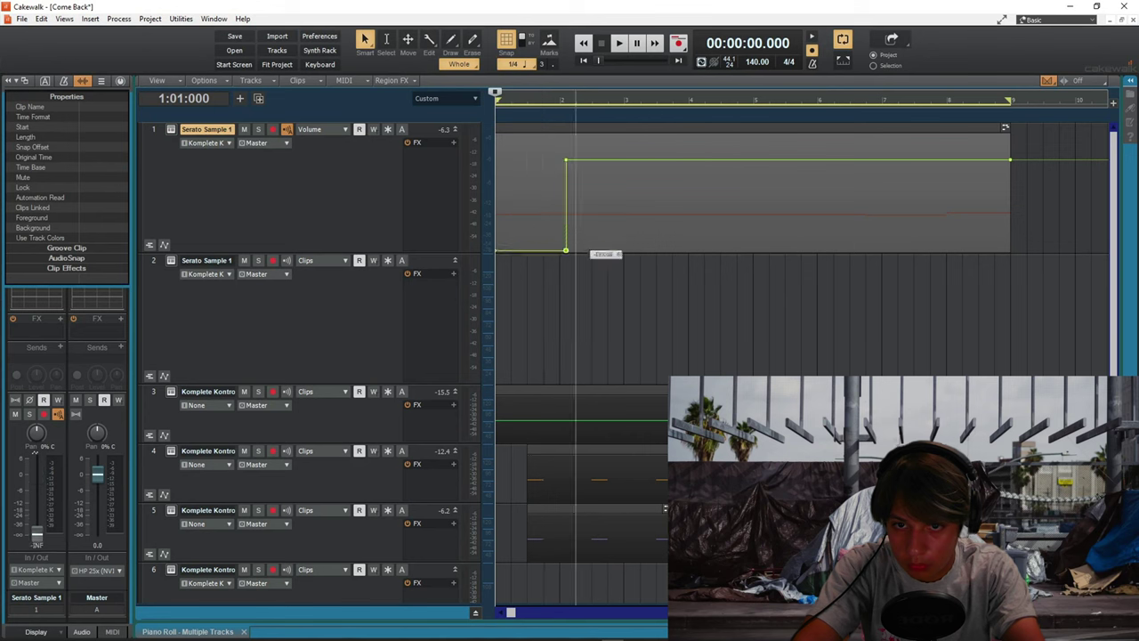
pyautogui.press('space')
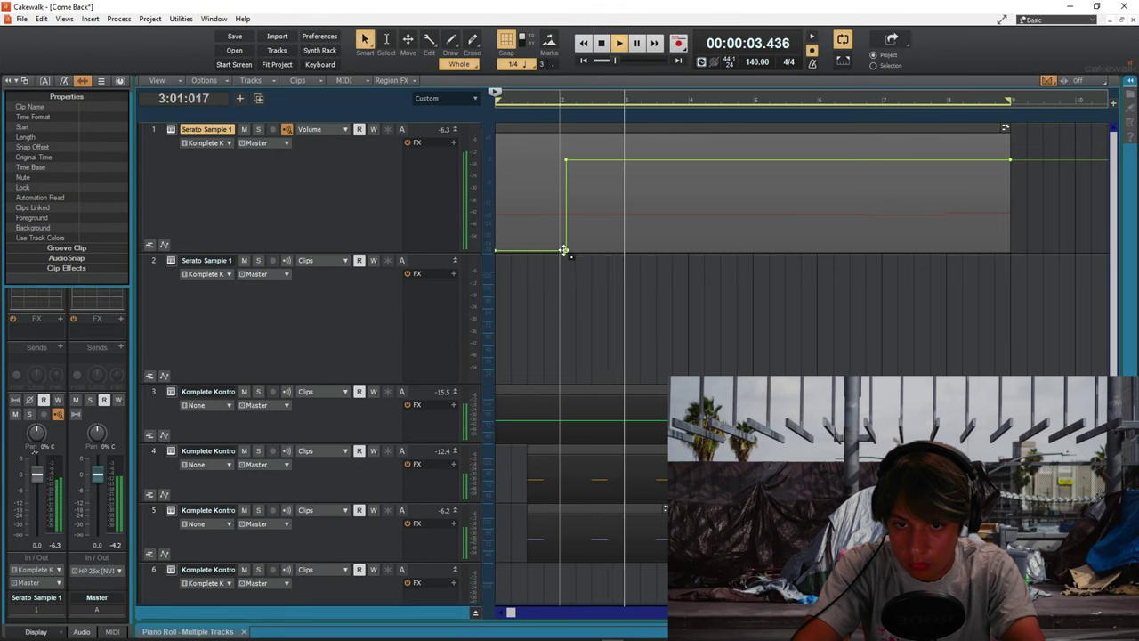
# - Move the volume automation jump on the first Serato Sample 1 track to beat 2 of bar 2
pyautogui.moveTo(575, 157); pyautogui.dragTo(575, 160)
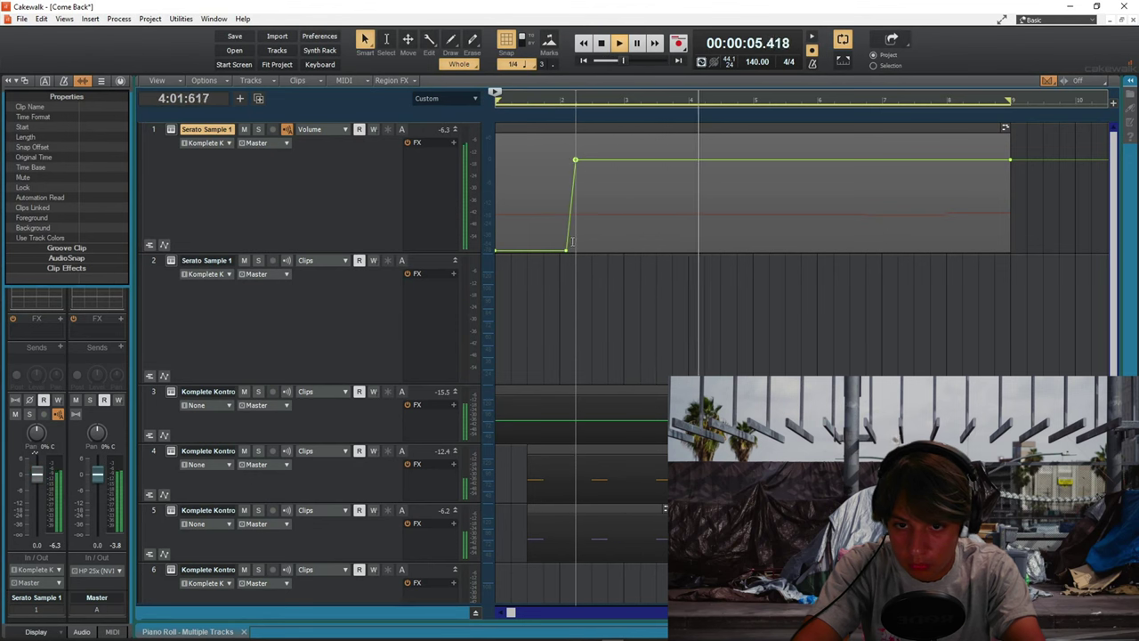
pyautogui.moveTo(566, 250); pyautogui.dragTo(577, 254)
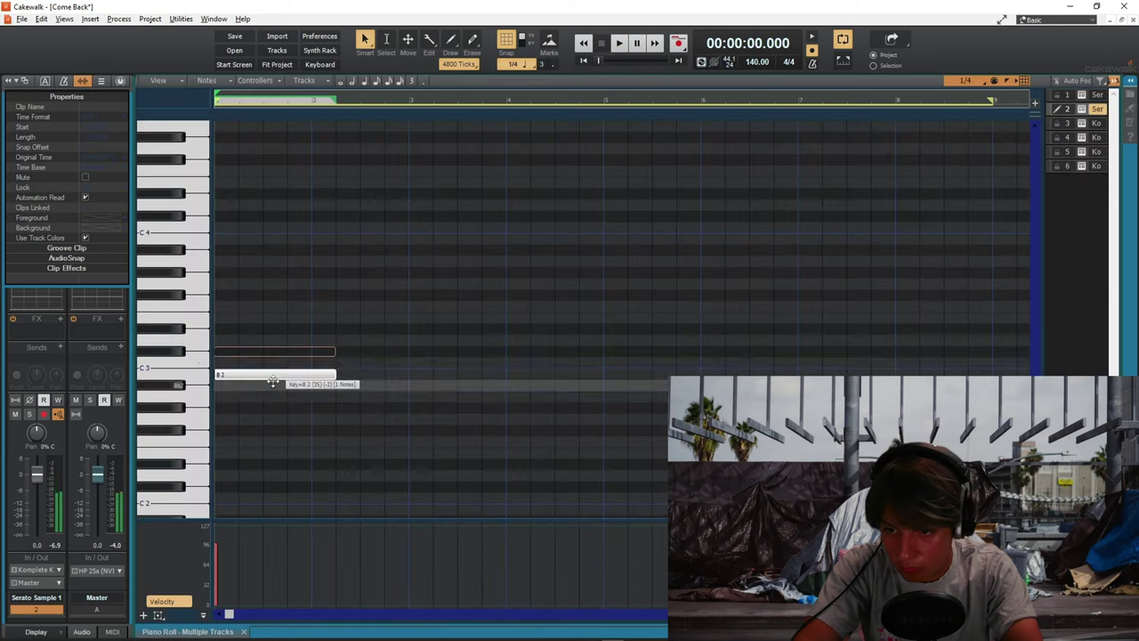
# - Transpose the opening note of the second Serato Sample 1 track, auditioning G#3 before settling on F4, and play it back
pyautogui.moveTo(275, 381); pyautogui.dragTo(280, 272)
pyautogui.press('space')
pyautogui.press('space')
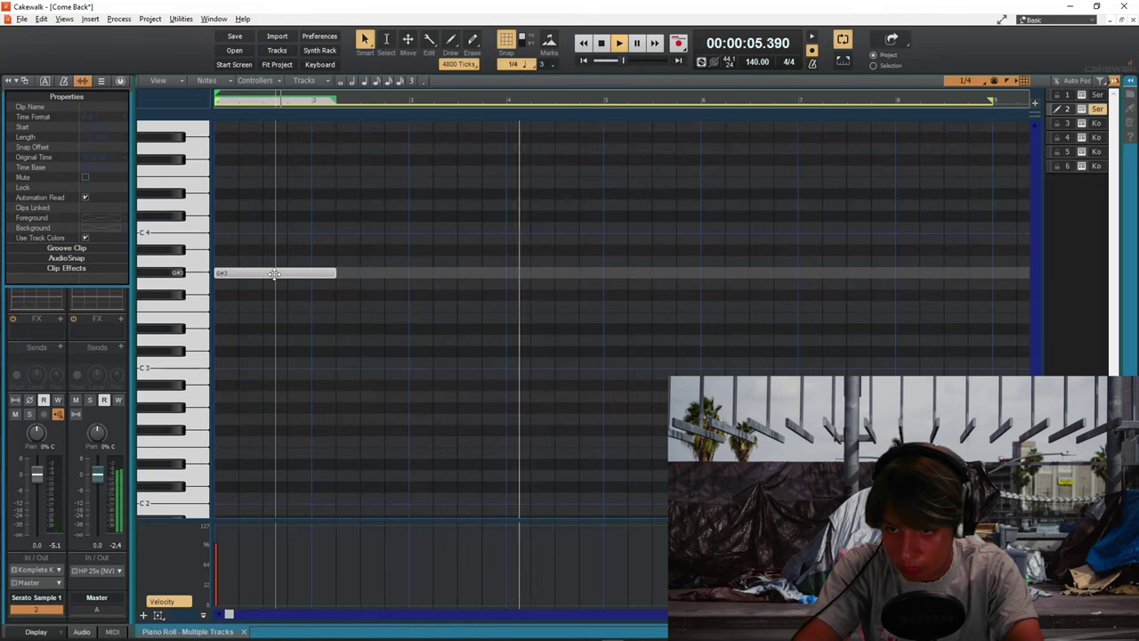
pyautogui.press('space')
pyautogui.moveTo(275, 273); pyautogui.dragTo(277, 172)
pyautogui.press('space')
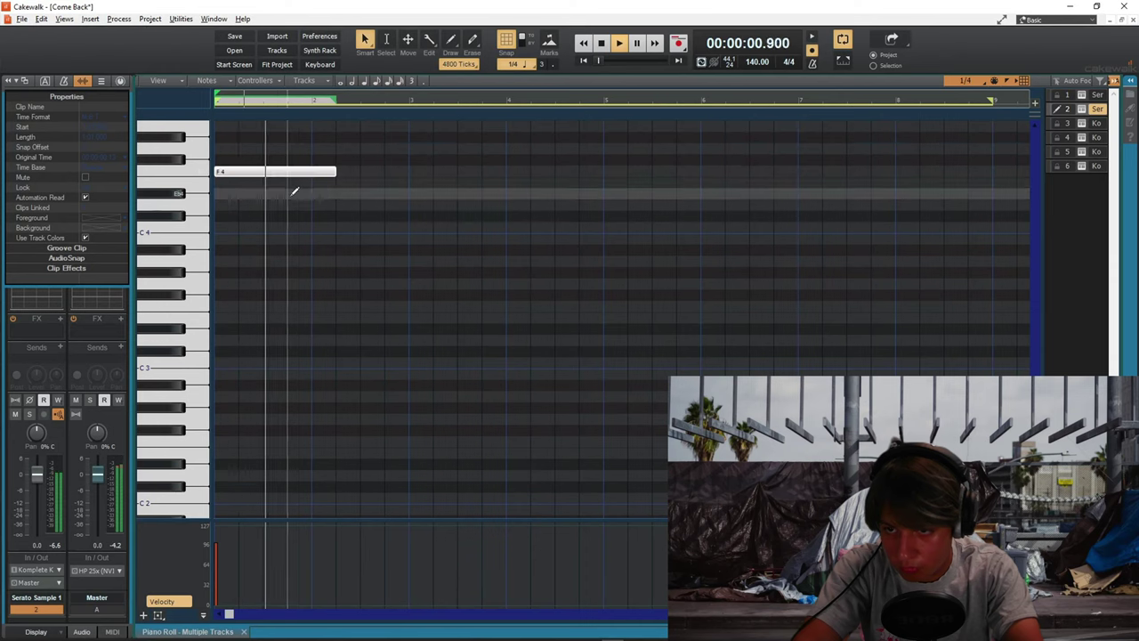
pyautogui.scroll(1, 294, 186)
pyautogui.scroll(1, 286, 190)
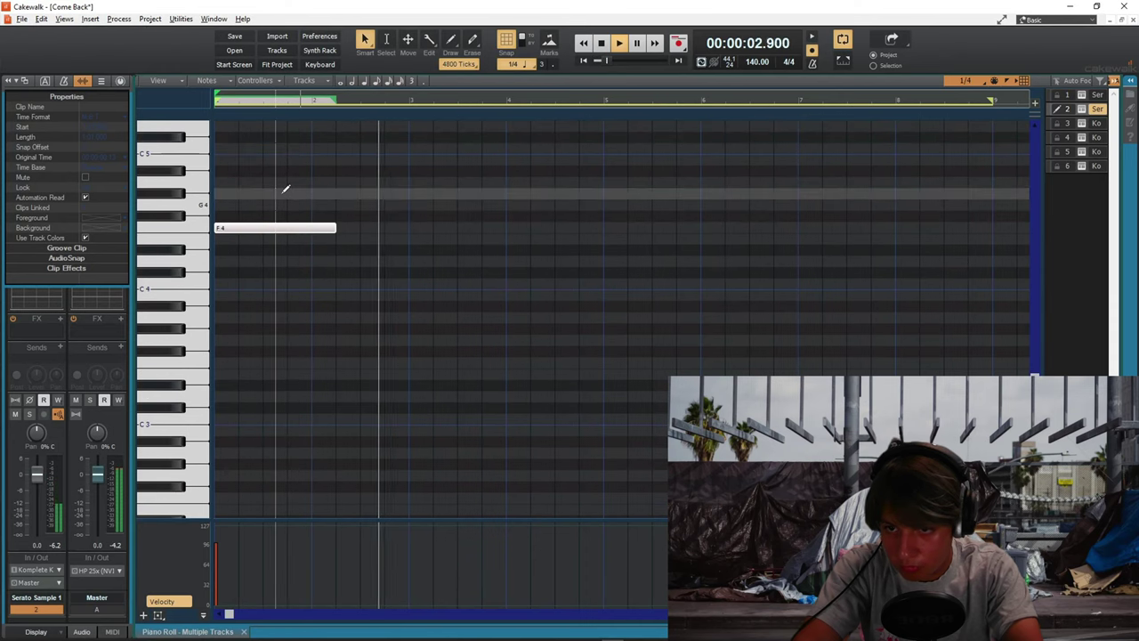
# - Add a ValhallaRoom reverb to track 2 and copy the effect to track 1
pyautogui.press('d')
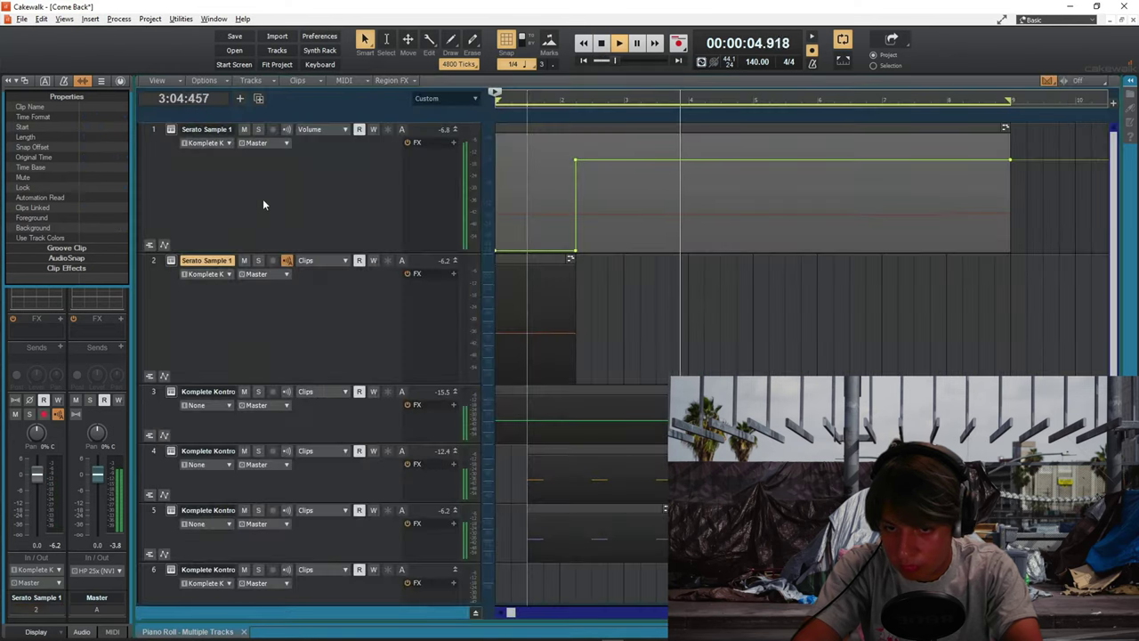
pyautogui.click(454, 277)
pyautogui.click(470, 305)
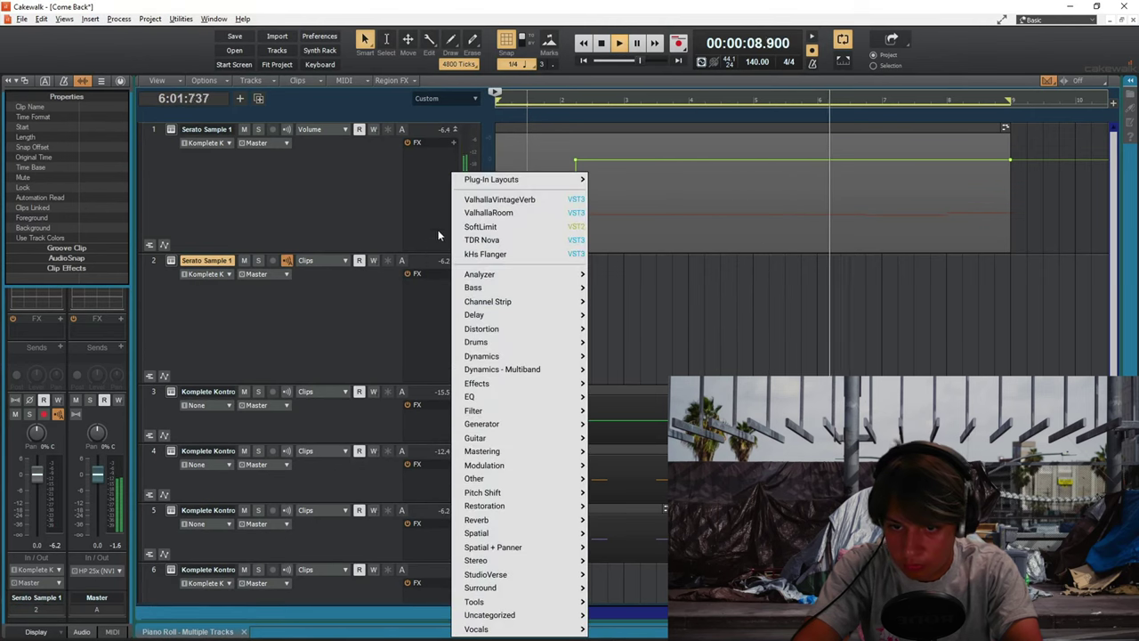
pyautogui.click(489, 213)
pyautogui.click(434, 330)
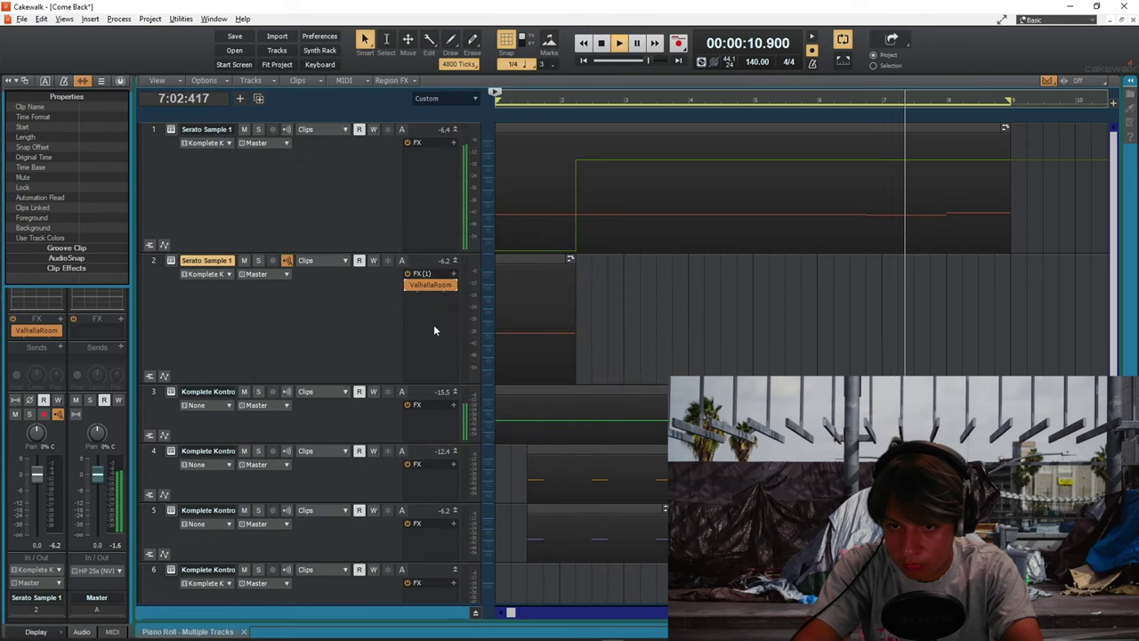
pyautogui.moveTo(427, 260); pyautogui.dragTo(419, 235)
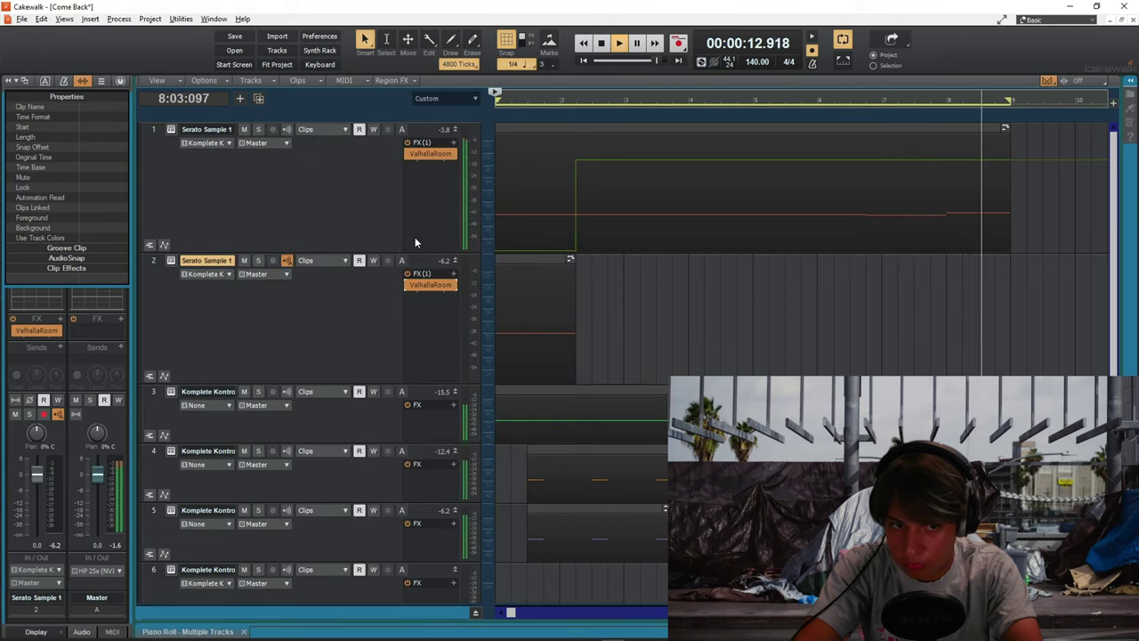
# - Check the ValhallaRoom reverb settings on both Serato Sample tracks while the beat plays
pyautogui.doubleClick(429, 284)
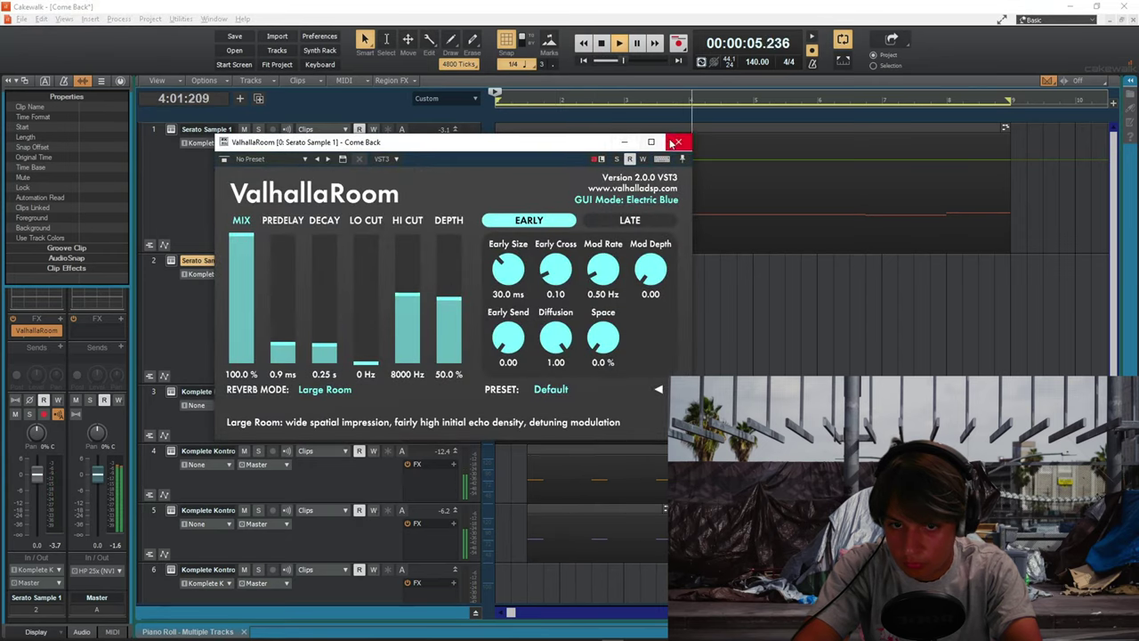
pyautogui.click(678, 142)
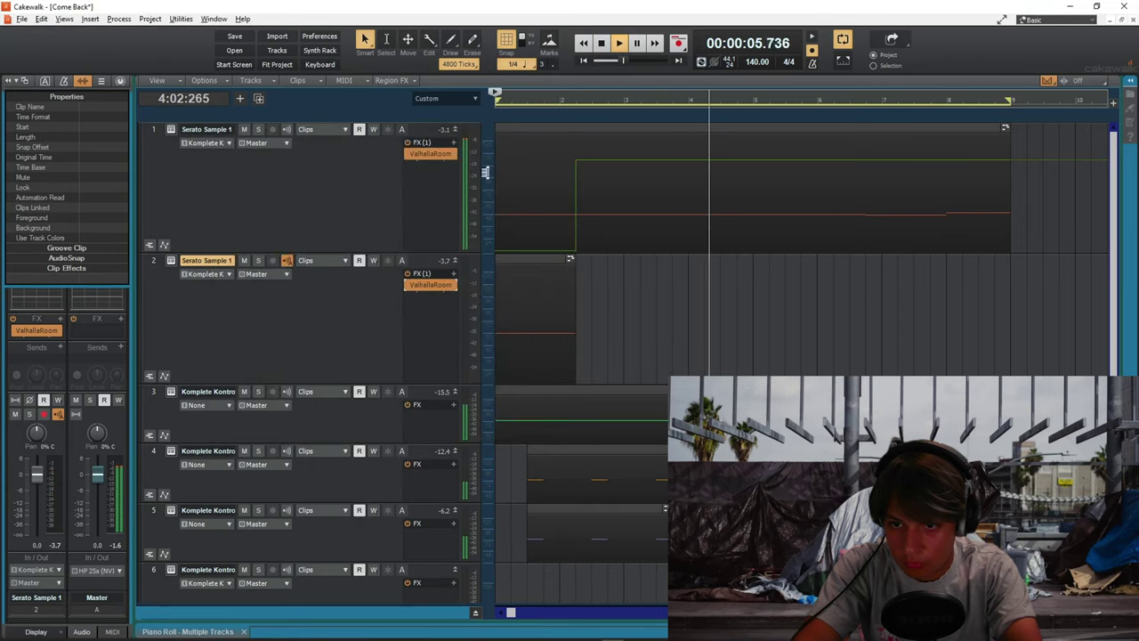
pyautogui.rightClick(406, 150)
pyautogui.click(424, 157)
pyautogui.doubleClick(425, 155)
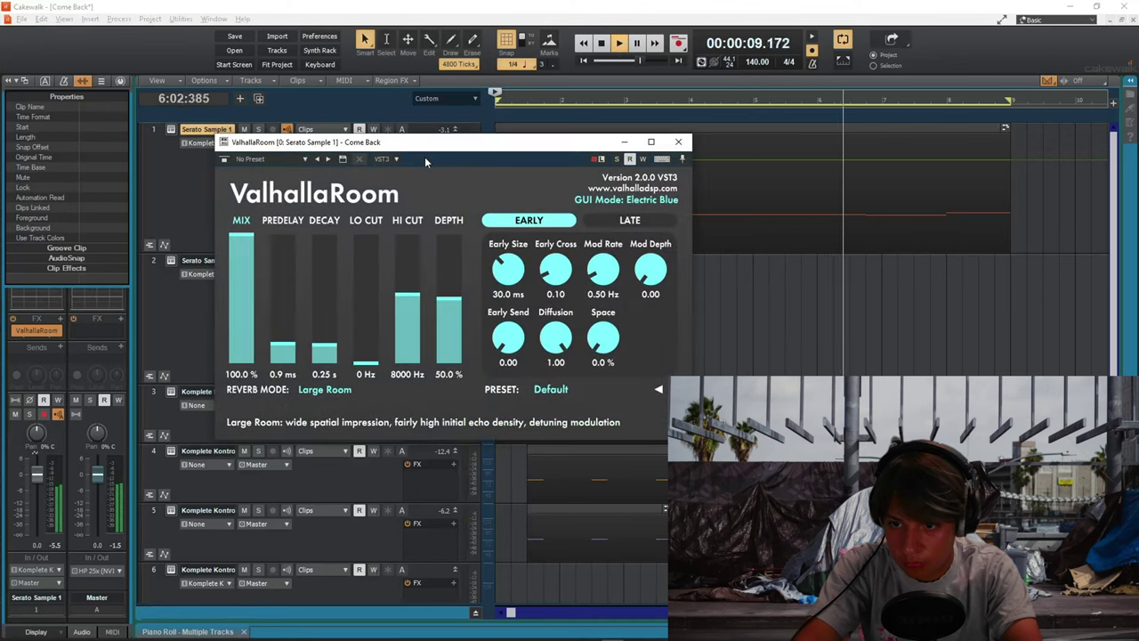
pyautogui.click(678, 142)
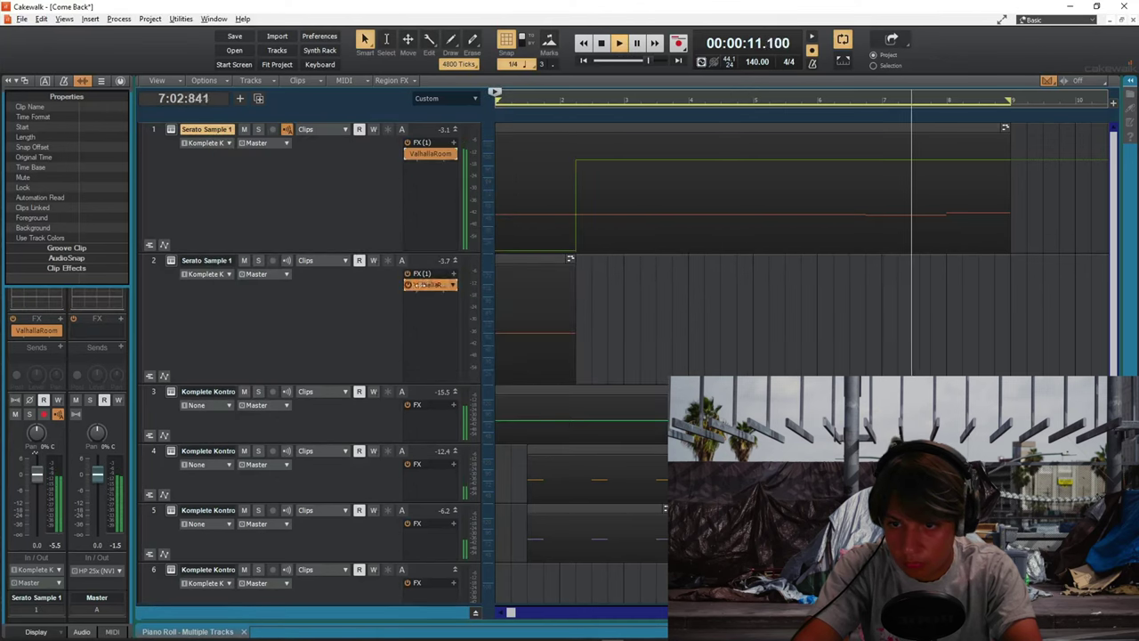
pyautogui.doubleClick(425, 284)
pyautogui.click(679, 141)
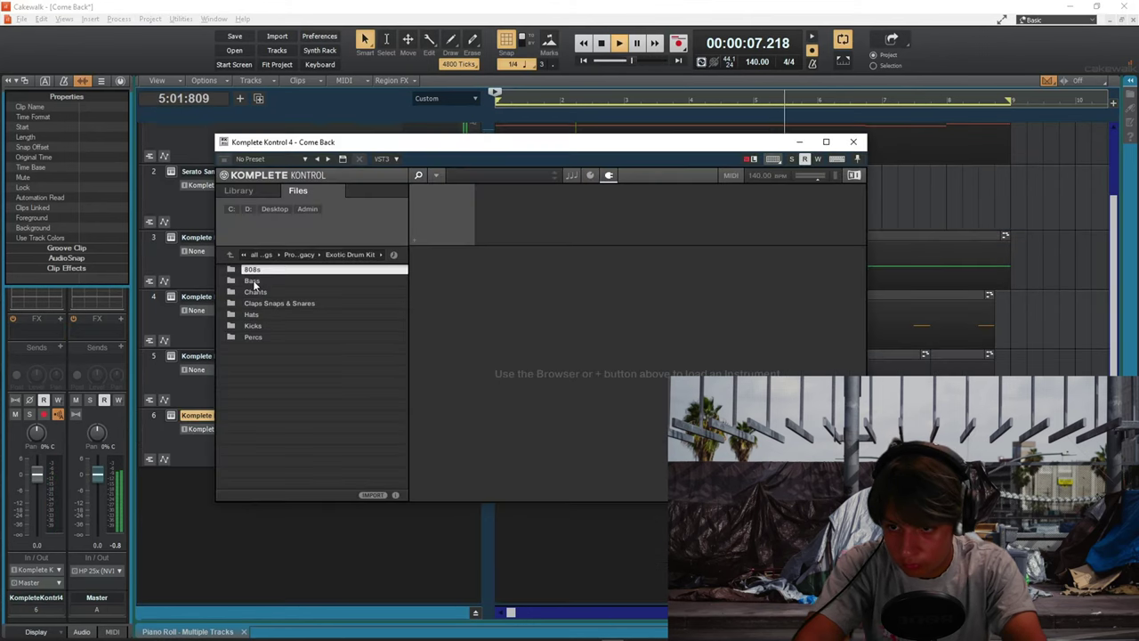
# - Load 808 1.wav from the Exotic Drum Kit's 808s folder into the Komplete Kontrol sampler on track 6
pyautogui.doubleClick(253, 269)
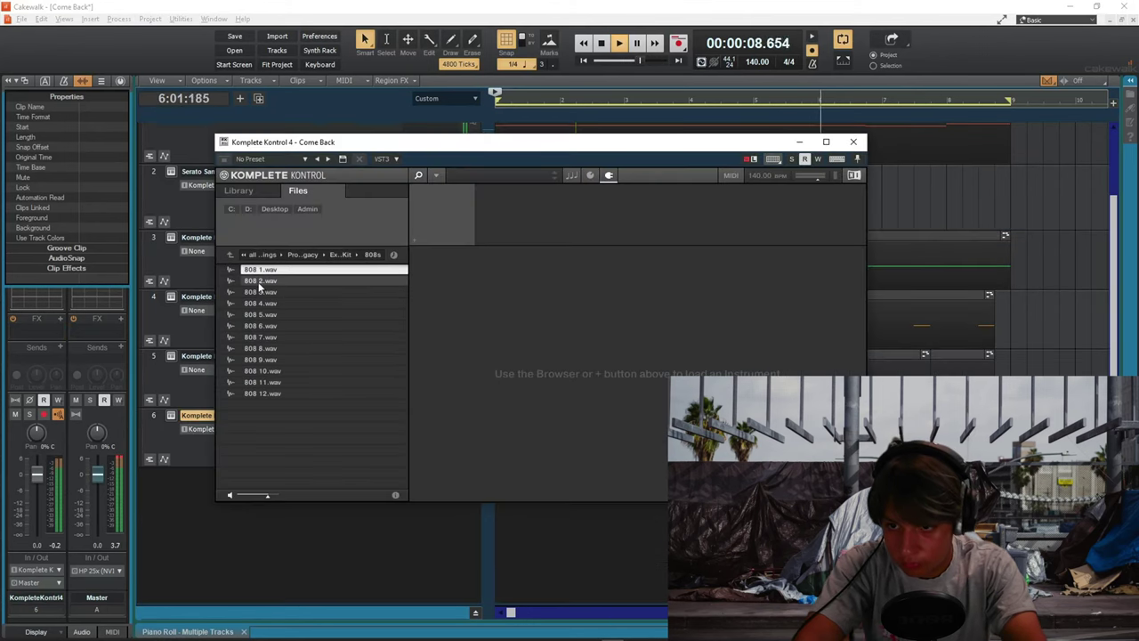
pyautogui.doubleClick(259, 271)
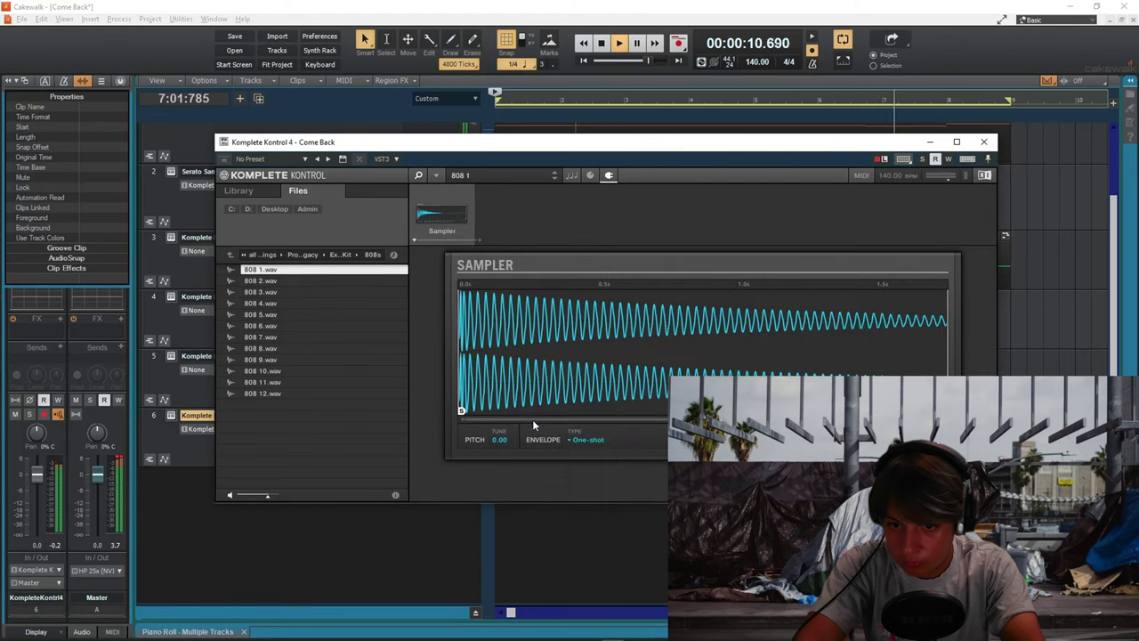
pyautogui.click(984, 141)
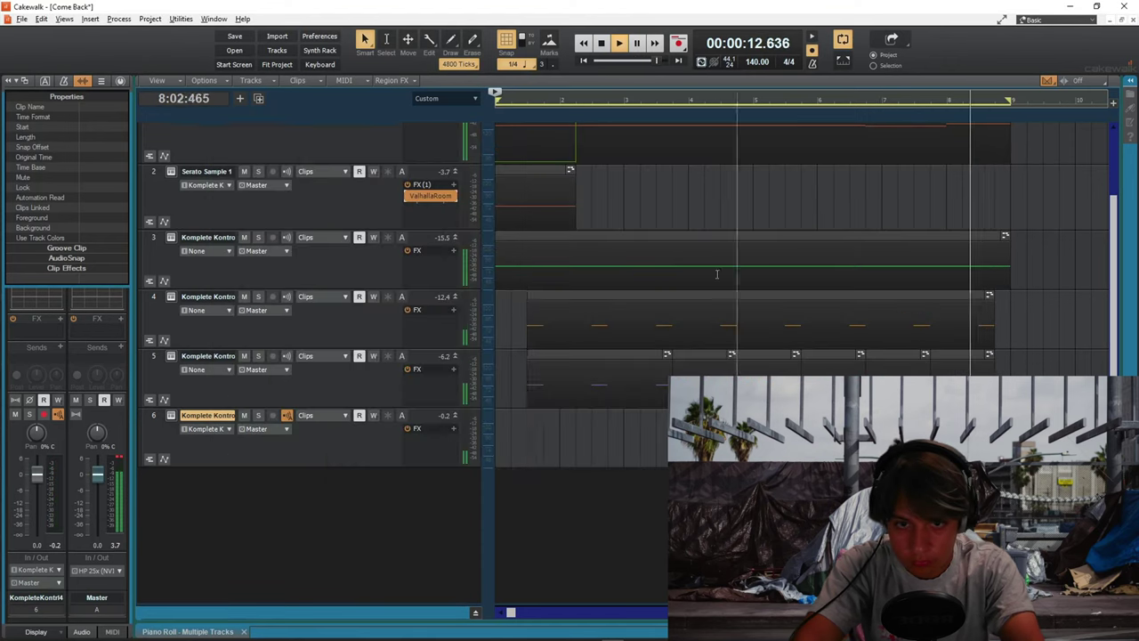
# - Show track 6 in the piano roll and enable snap to scale with root D and the Aeolian (Natural Minor) scale
pyautogui.press('space')
pyautogui.press('d')
pyautogui.hotkey('shift', 'd')
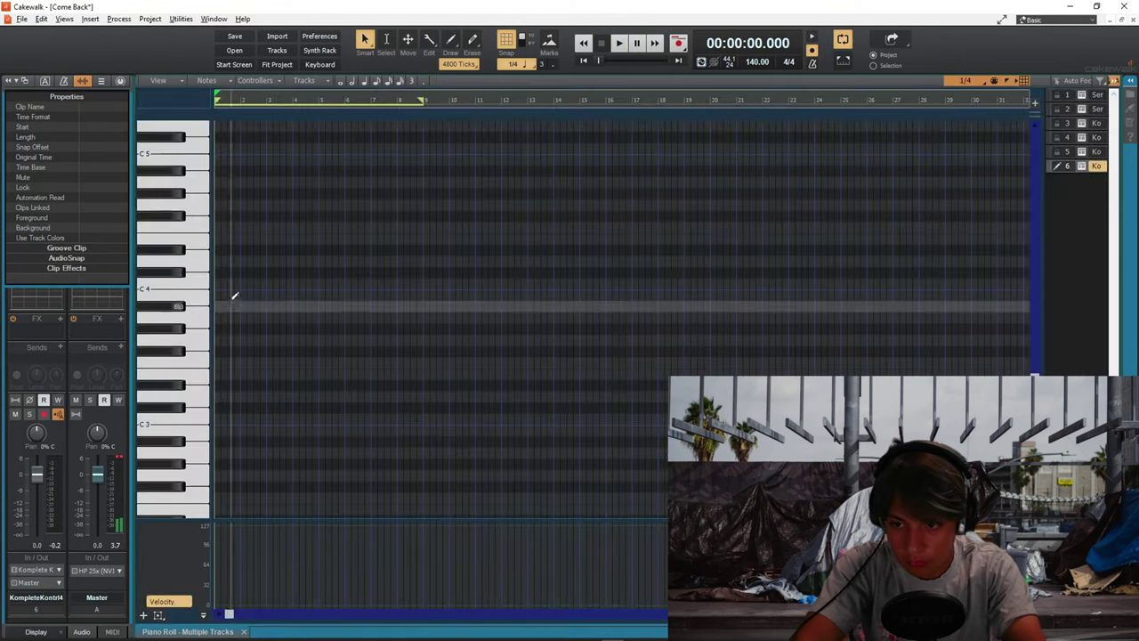
pyautogui.rightClick(1094, 168)
pyautogui.moveTo(1032, 191)
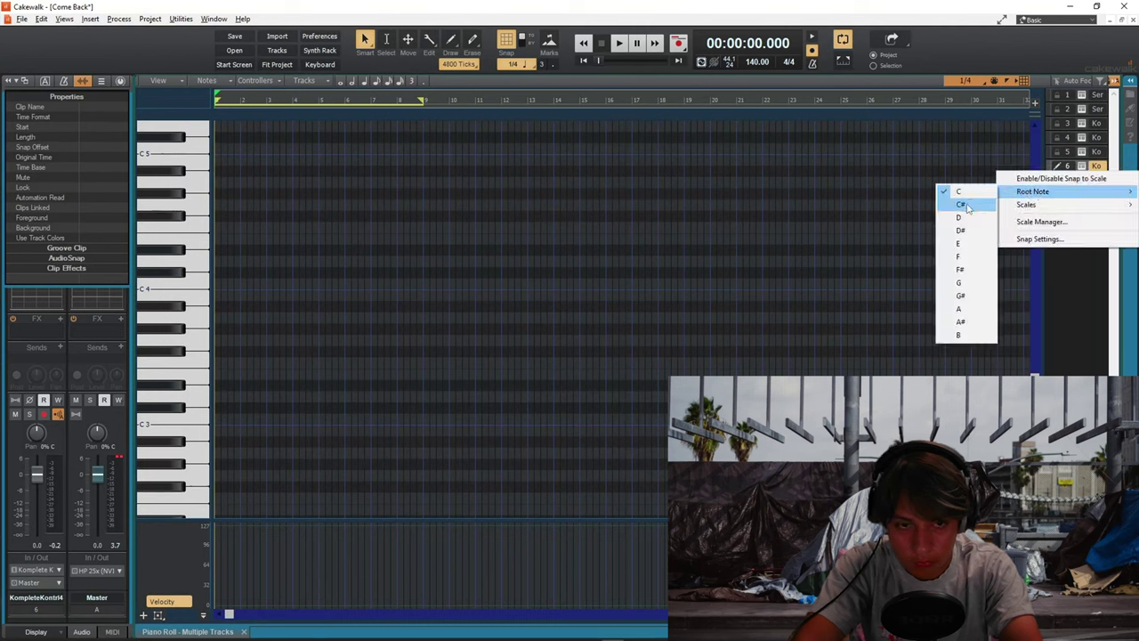
pyautogui.click(963, 216)
pyautogui.rightClick(1095, 167)
pyautogui.moveTo(988, 204)
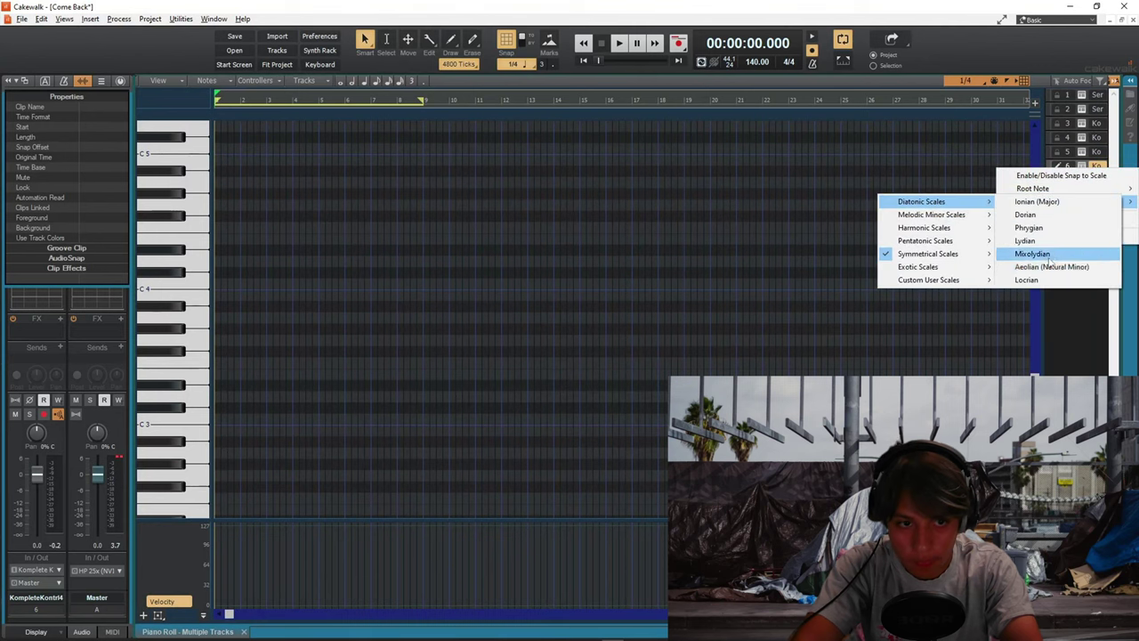
pyautogui.click(1059, 266)
pyautogui.rightClick(1093, 165)
pyautogui.moveTo(1033, 186)
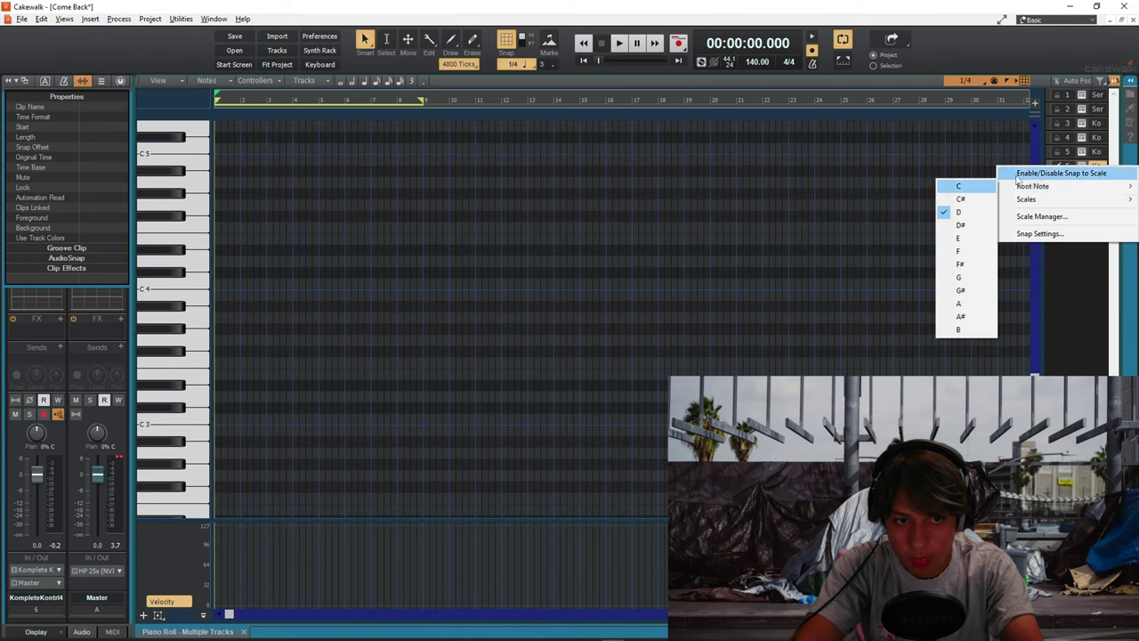
pyautogui.click(1059, 173)
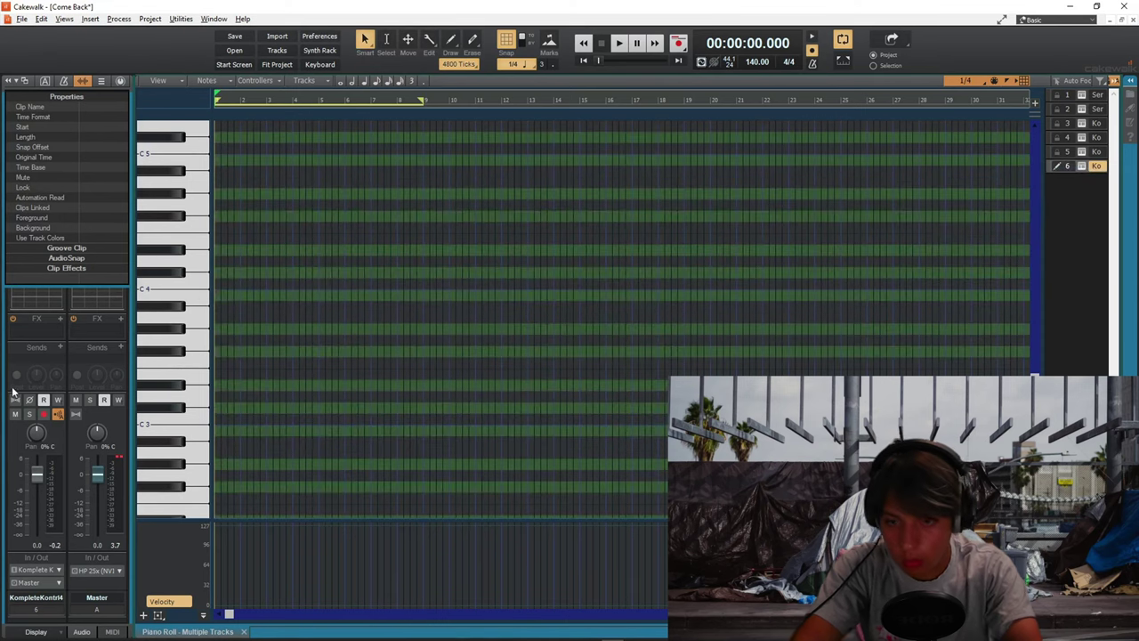
# - Place a 4320-tick 808 note on D5 at the start of bar 1 and listen to it with the beat
pyautogui.moveTo(222, 290); pyautogui.dragTo(220, 170)
pyautogui.press('space')
pyautogui.scroll(4, 233, 171)
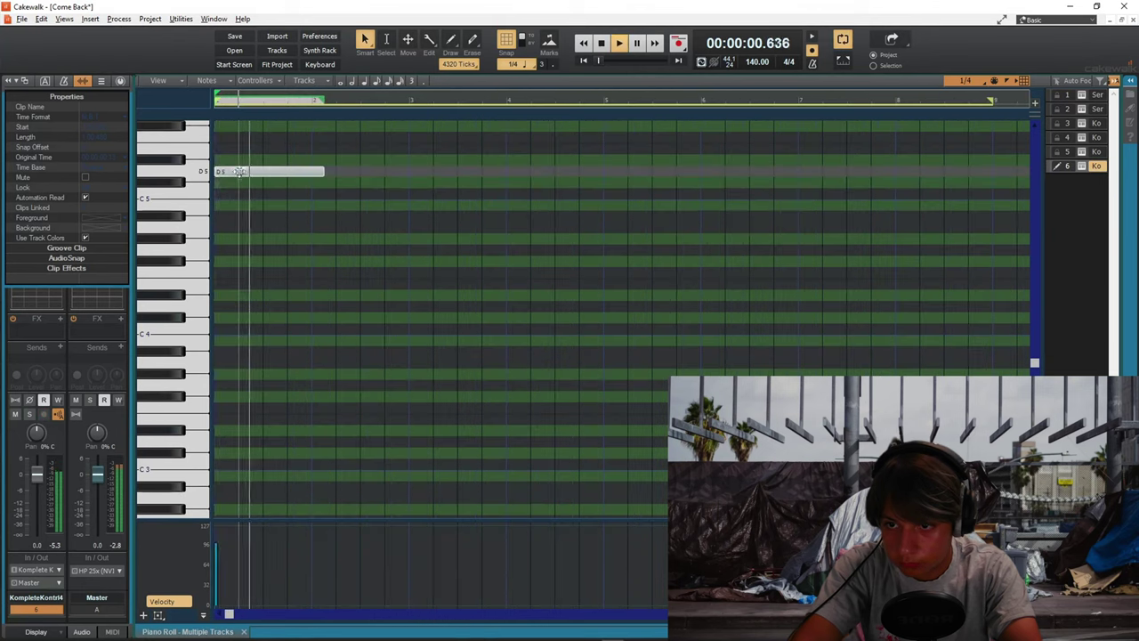
pyautogui.press('space')
pyautogui.scroll(1, 241, 198)
pyautogui.press('space')
pyautogui.scroll(1, 251, 218)
pyautogui.press('space')
pyautogui.press('space')
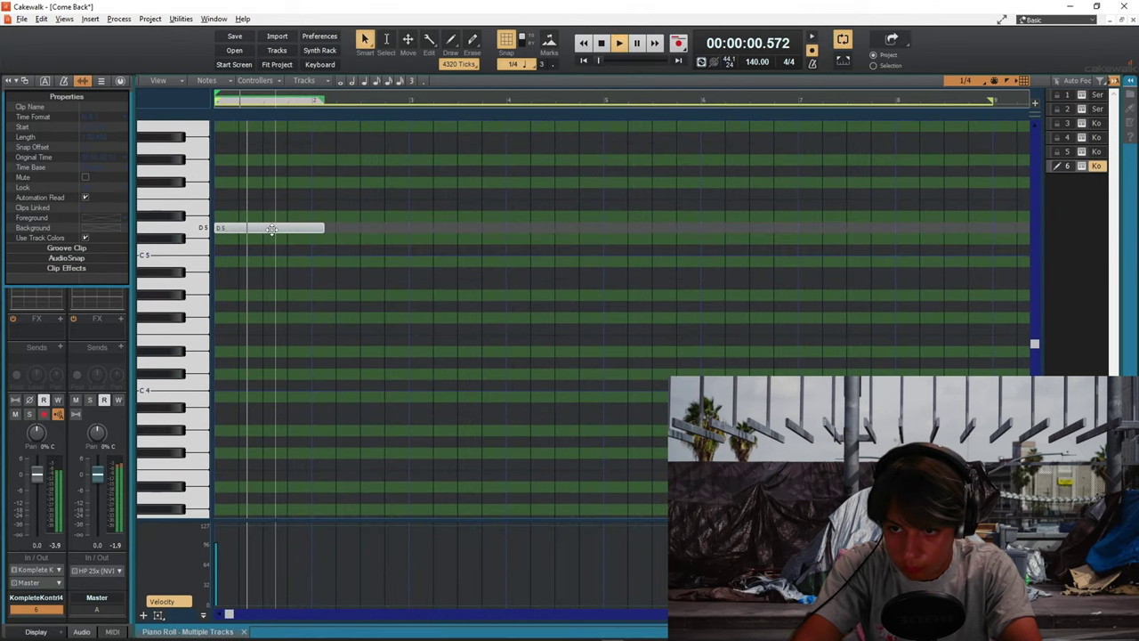
# - Split the D5 808 note in the second half of bar 1, shift the second piece later and play it back
pyautogui.keyDown('alt'); pyautogui.click(274, 230); pyautogui.keyUp('alt')
pyautogui.press('space')
pyautogui.press('space')
pyautogui.moveTo(276, 231); pyautogui.dragTo(358, 218)
pyautogui.press('space')
pyautogui.press('space')
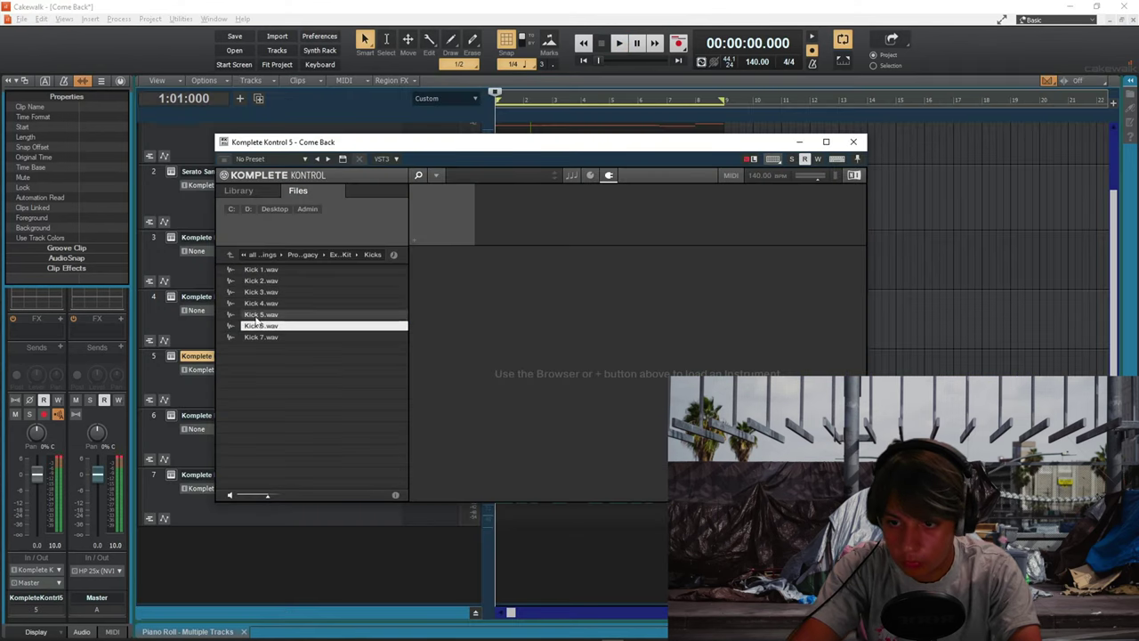
# - Audition the kick samples and load Kick 1.wav into the Komplete Kontrol sampler on track 5
pyautogui.click(256, 315)
pyautogui.click(253, 304)
pyautogui.click(250, 293)
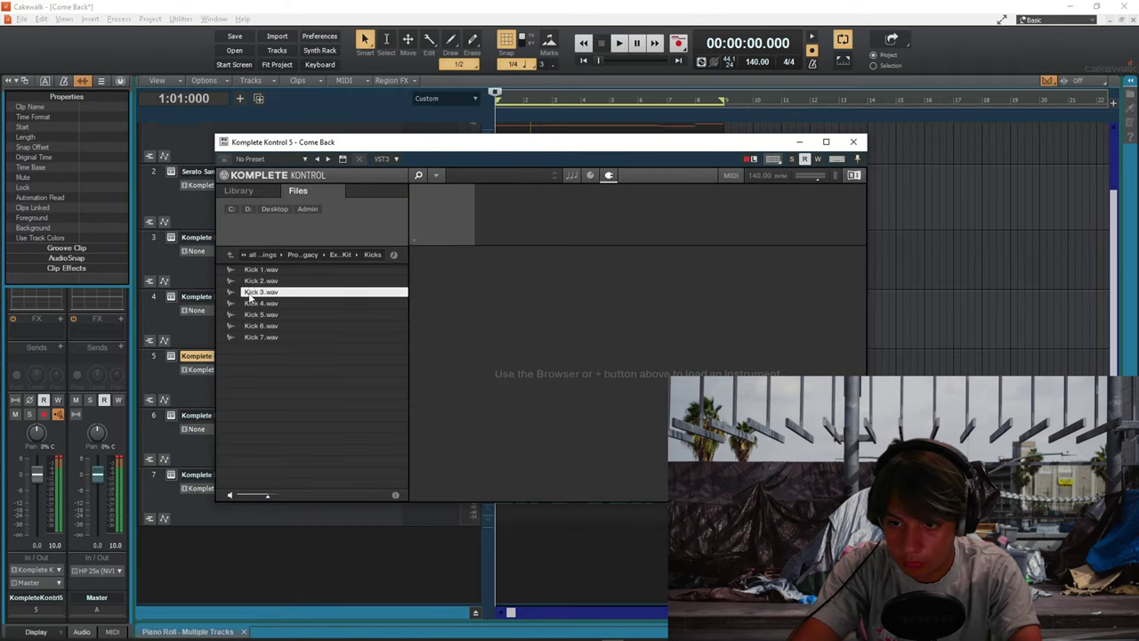
pyautogui.click(250, 281)
pyautogui.click(251, 271)
pyautogui.press('Return')
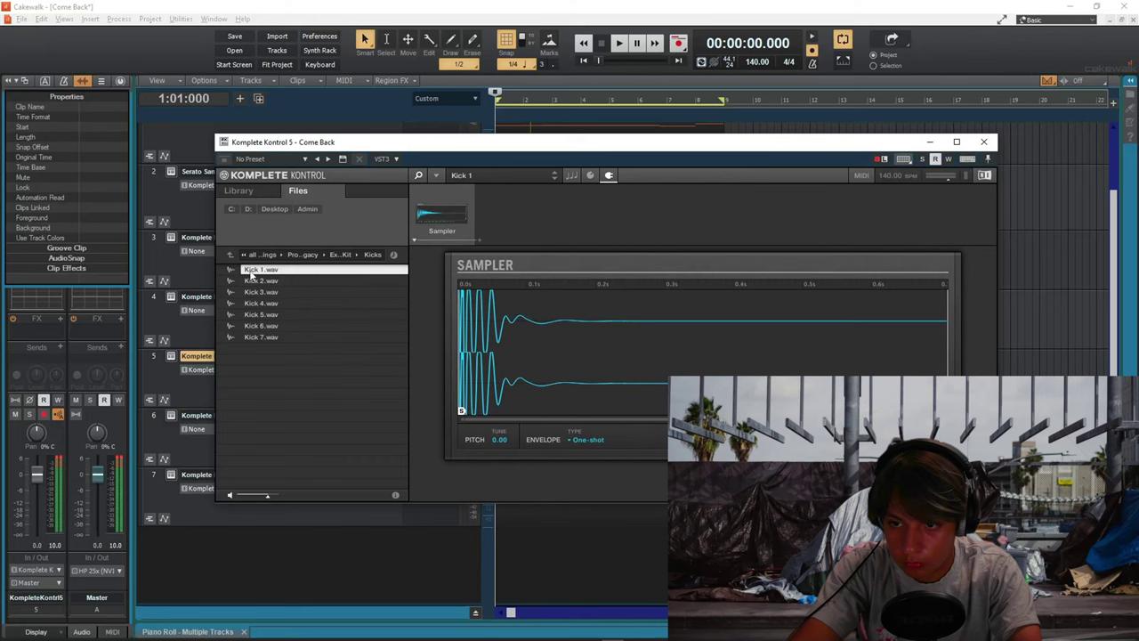
pyautogui.click(585, 440)
pyautogui.click(982, 145)
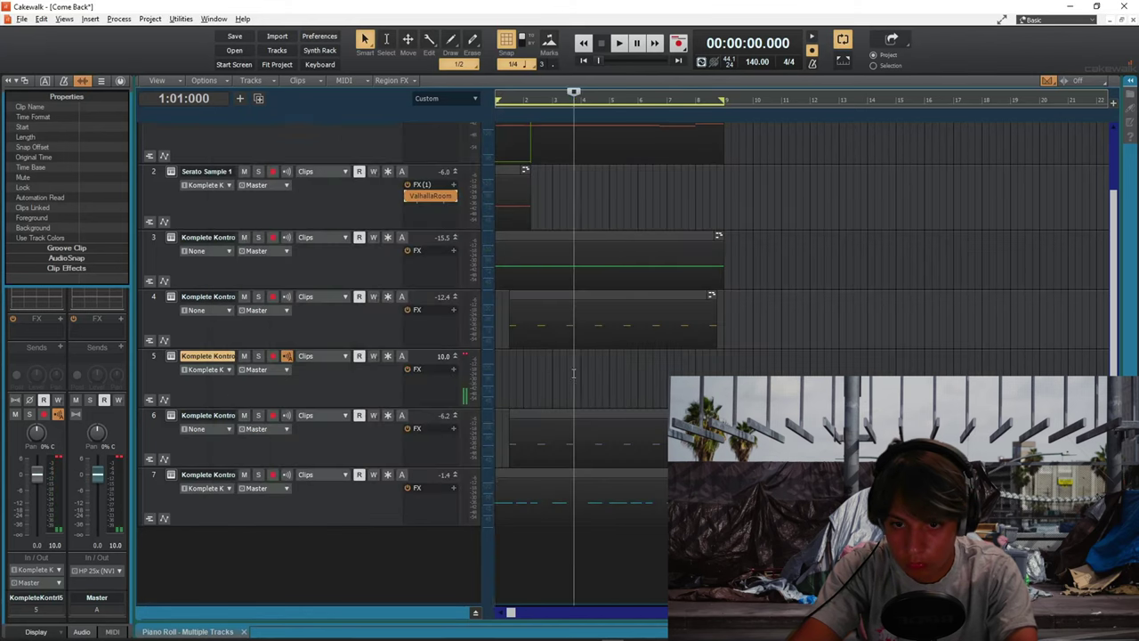
# - Edit track 5 against the 808 notes and place an eighth-note kick on C5 in bar 1 during playback
pyautogui.doubleClick(555, 371)
pyautogui.click(1095, 152)
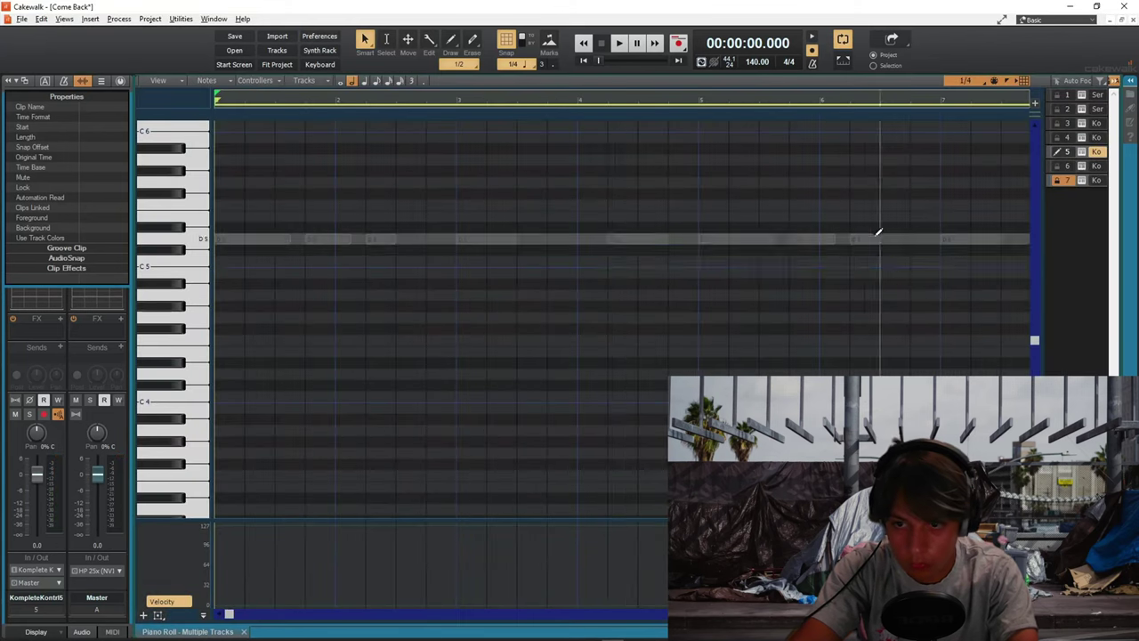
pyautogui.press('space')
pyautogui.click(274, 261)
pyautogui.moveTo(277, 258); pyautogui.dragTo(275, 259)
pyautogui.press('w')
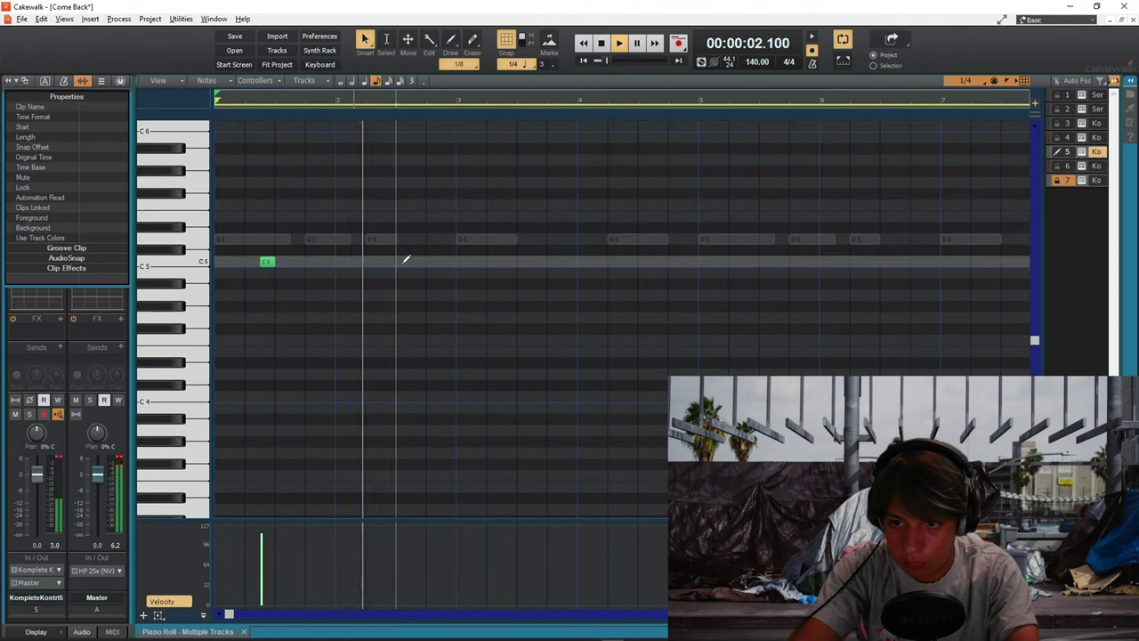
# - Add C5 kick notes on beat 4 of bar 2 and at the start of bar 3, and replay the pattern
pyautogui.click(461, 262)
pyautogui.click(434, 261)
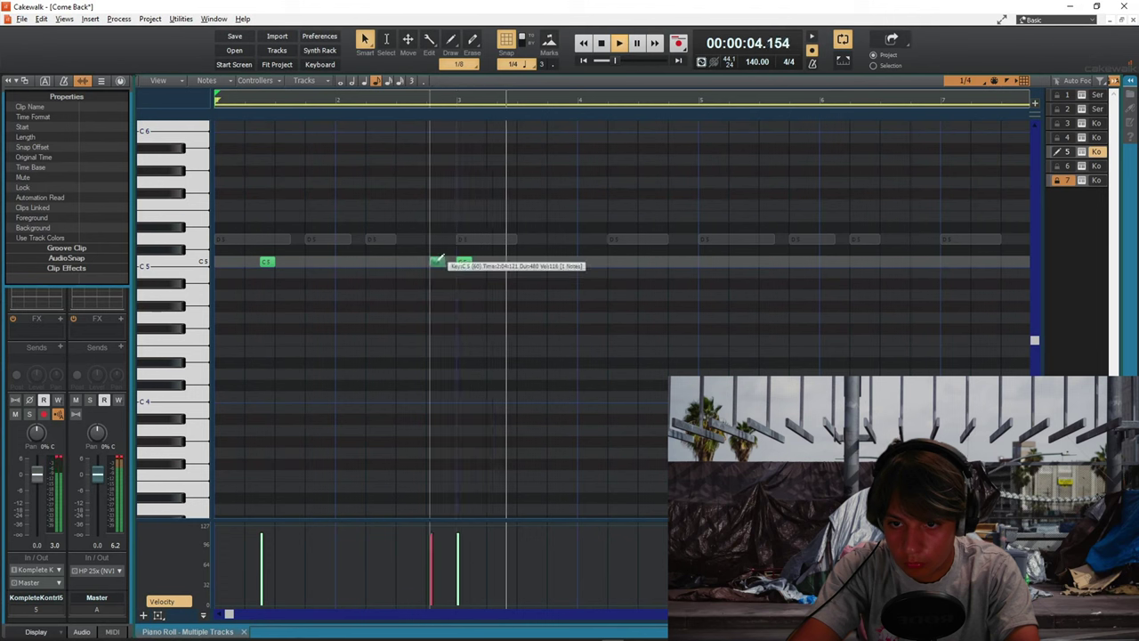
pyautogui.press('w')
pyautogui.rightClick(434, 262)
pyautogui.click(431, 262)
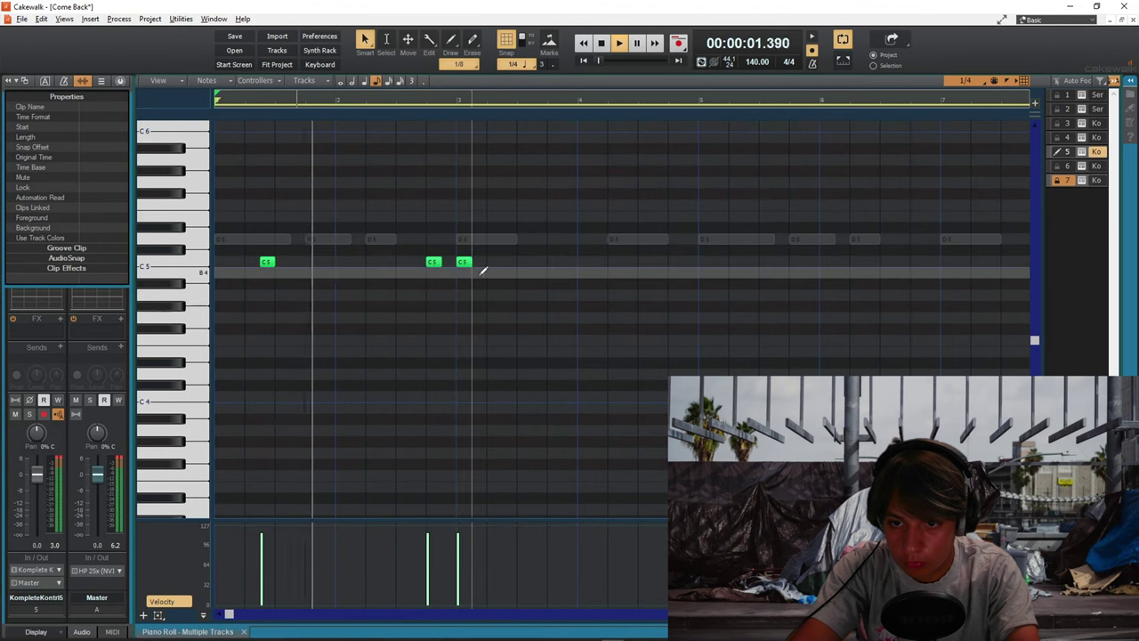
pyautogui.press('space')
pyautogui.press('space')
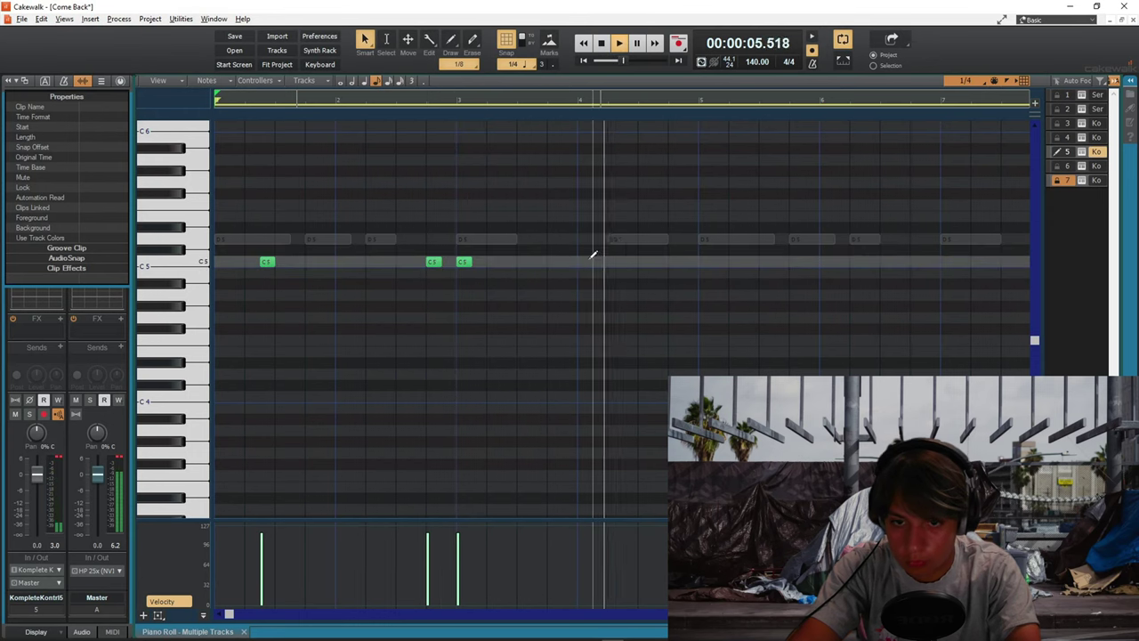
# - Add two eighth-note C5 kicks in the second half of bar 4, duplicate the four-bar kick pattern into bars 5 to 8, and replay
pyautogui.click(661, 261)
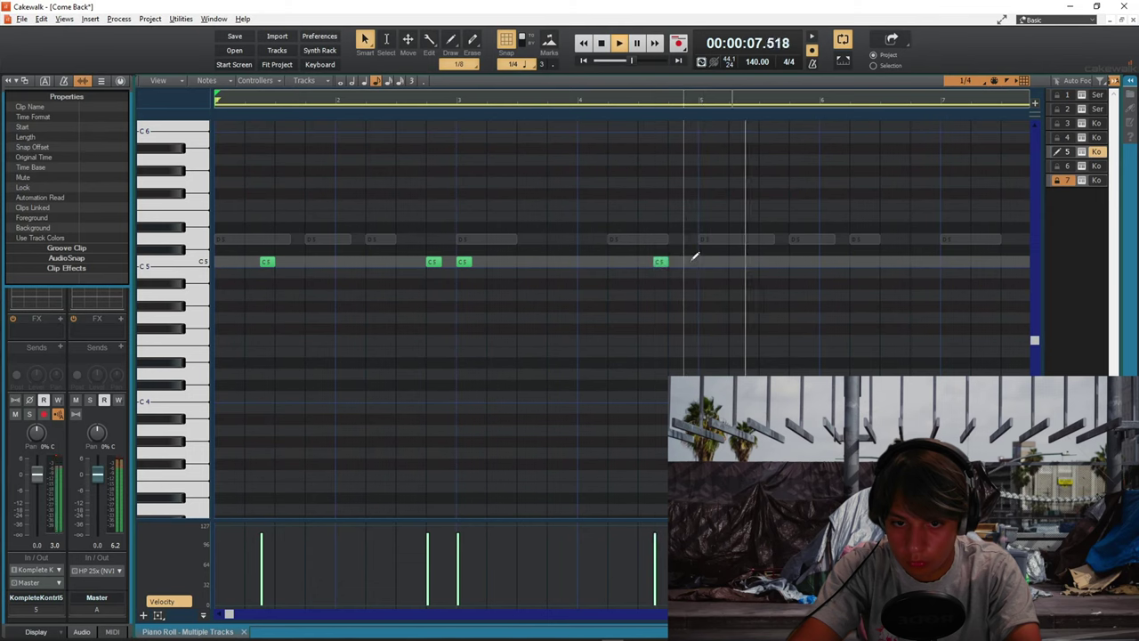
pyautogui.scroll(-2, 659, 274)
pyautogui.moveTo(641, 278); pyautogui.dragTo(216, 253)
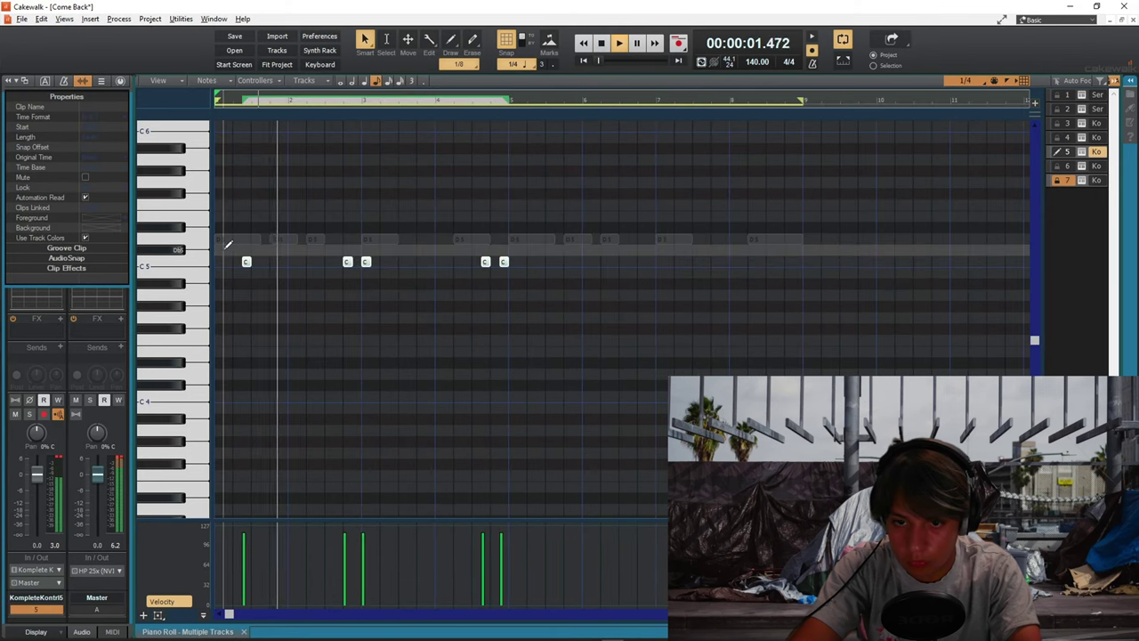
pyautogui.hotkey('ctrl', 'd')
pyautogui.moveTo(511, 261); pyautogui.dragTo(540, 264)
pyautogui.click(534, 277)
pyautogui.press('w')
pyautogui.press('space')
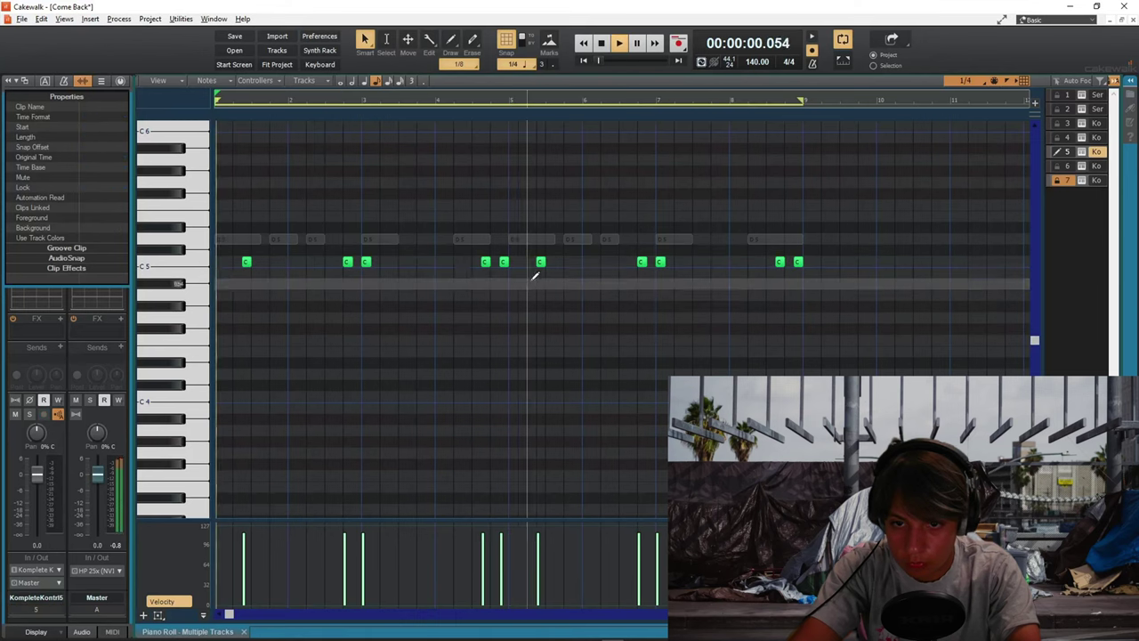
# - Slightly lower the velocity of all kick notes together and replay the pattern
pyautogui.hotkey('ctrl', 'a')
pyautogui.moveTo(345, 533); pyautogui.dragTo(344, 542)
pyautogui.press('space')
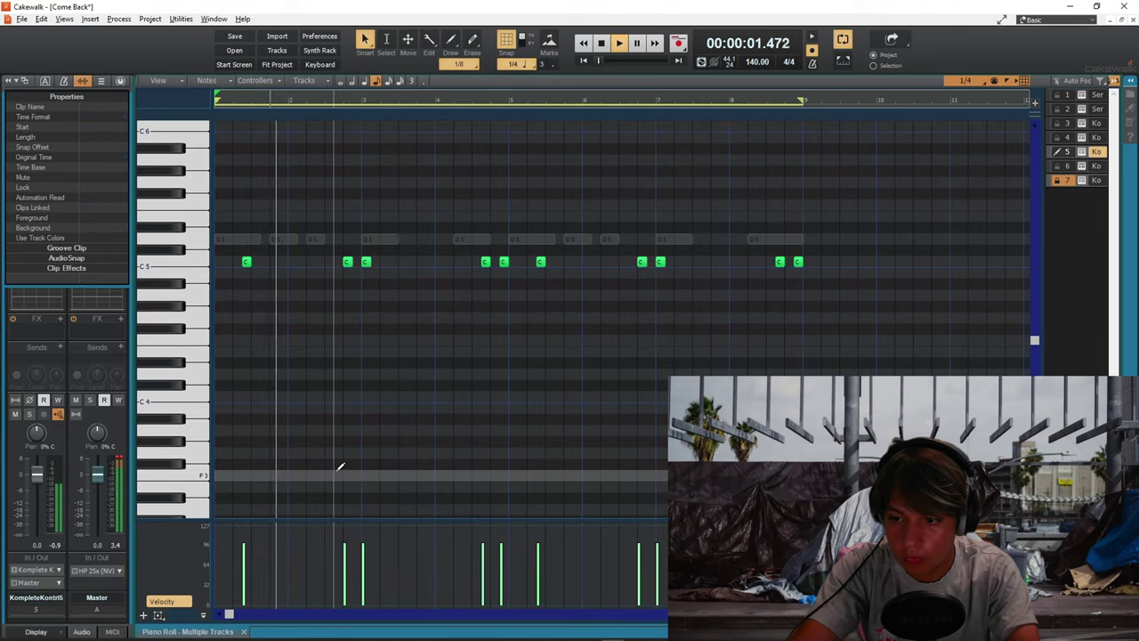
# - Insert the SoftLimit audio effect on the Master bus in the console
pyautogui.hotkey('alt', '2')
pyautogui.click(1022, 308)
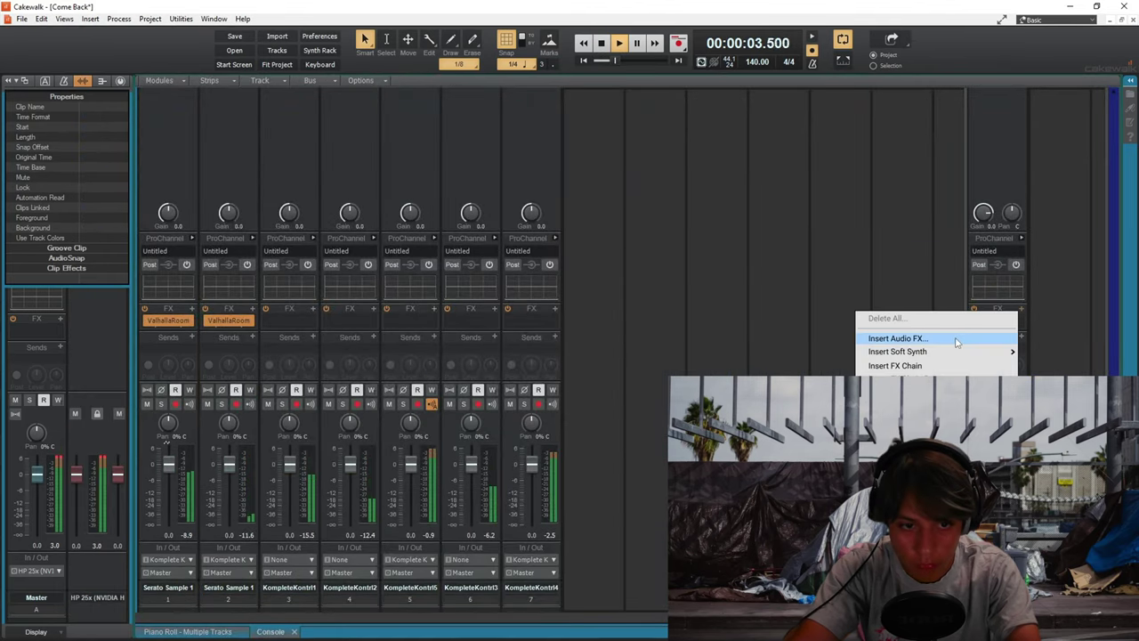
pyautogui.moveTo(917, 332)
pyautogui.click(916, 57)
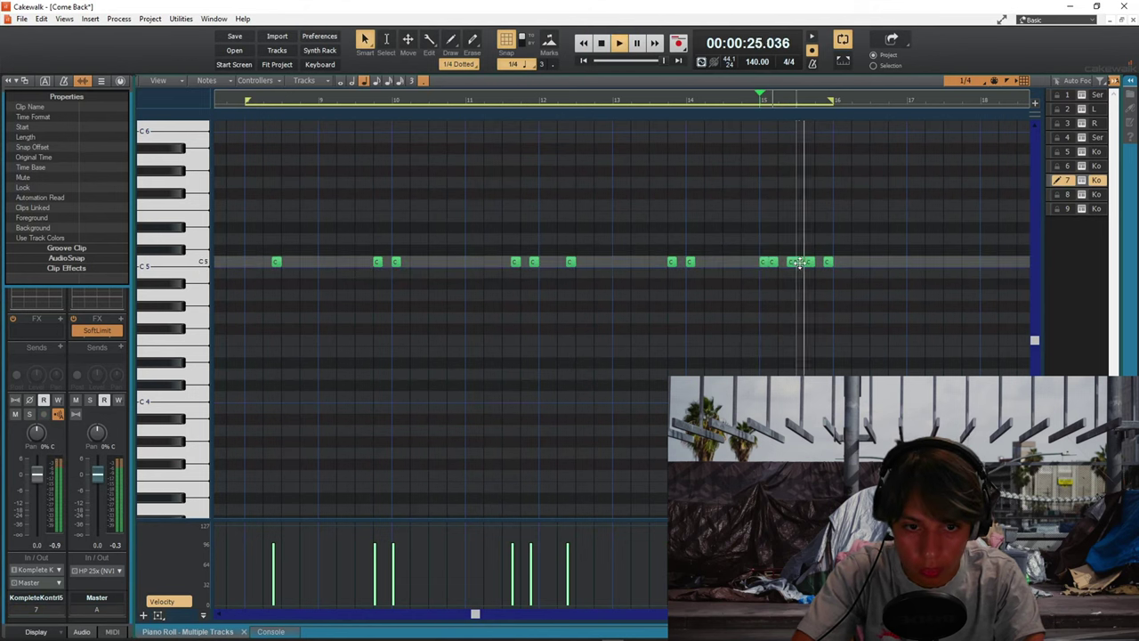
# - Play the kick fill in bar 15, add a C5 kick between its last two notes, and replay it
pyautogui.press('space')
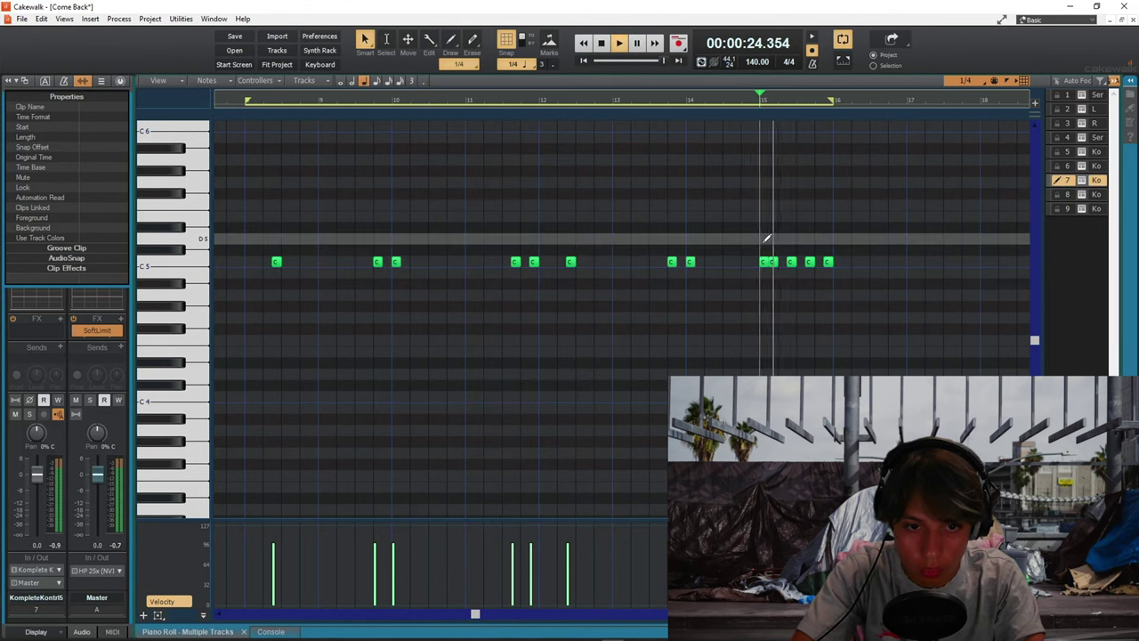
pyautogui.press('space')
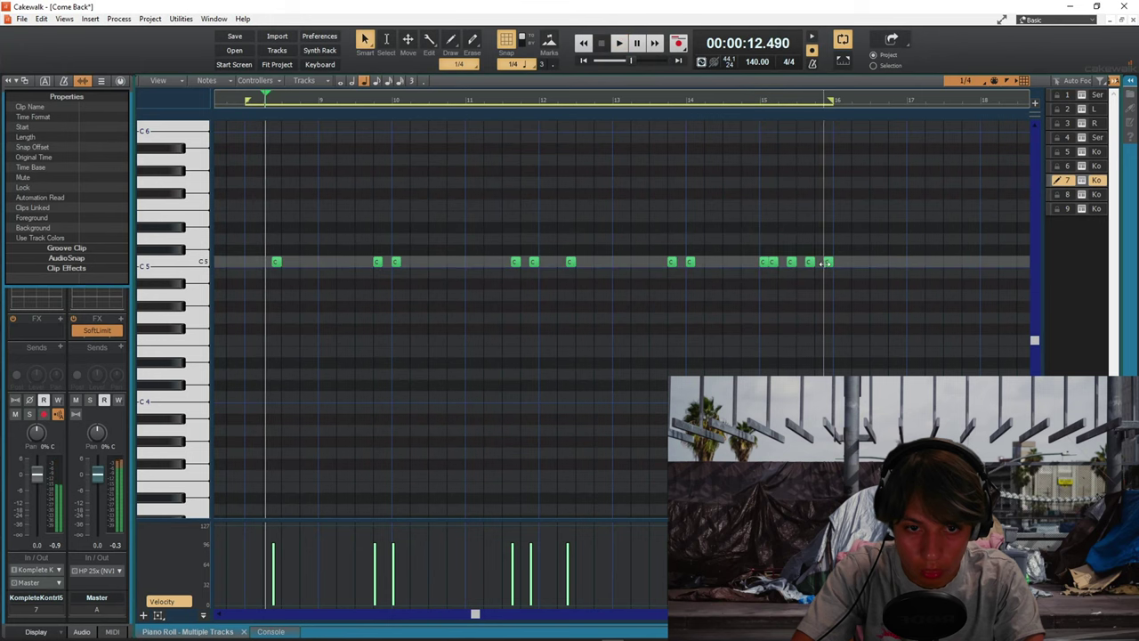
pyautogui.click(819, 261)
pyautogui.press('space')
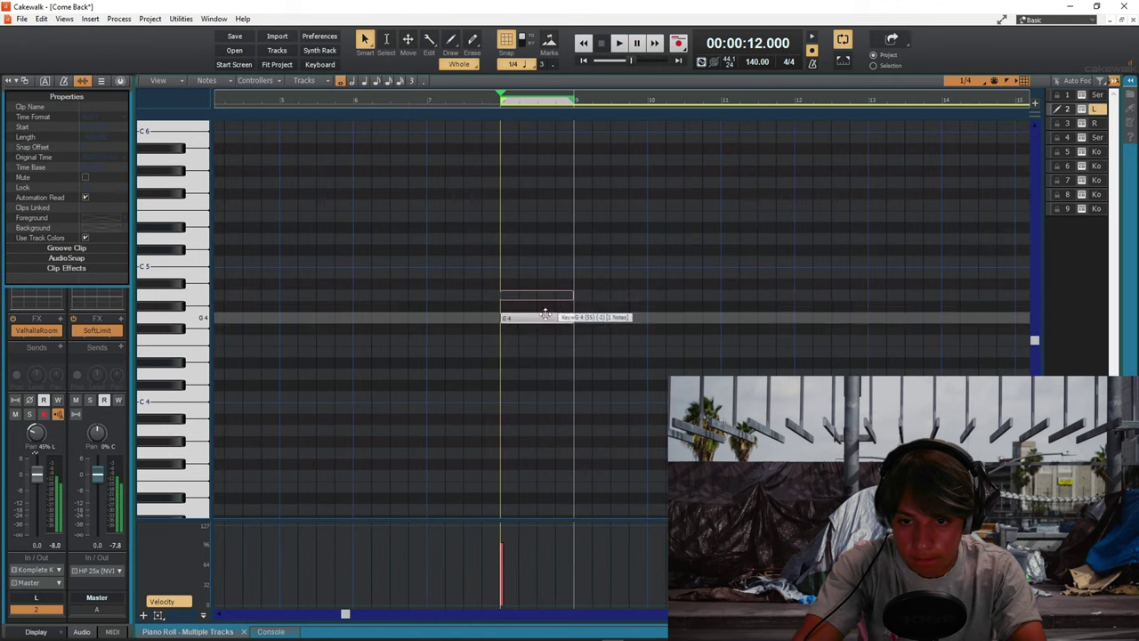
# - Move the whole note in bar 8 of track L to G#4 and check it against the arrangement during playback
pyautogui.press('d')
pyautogui.press('d')
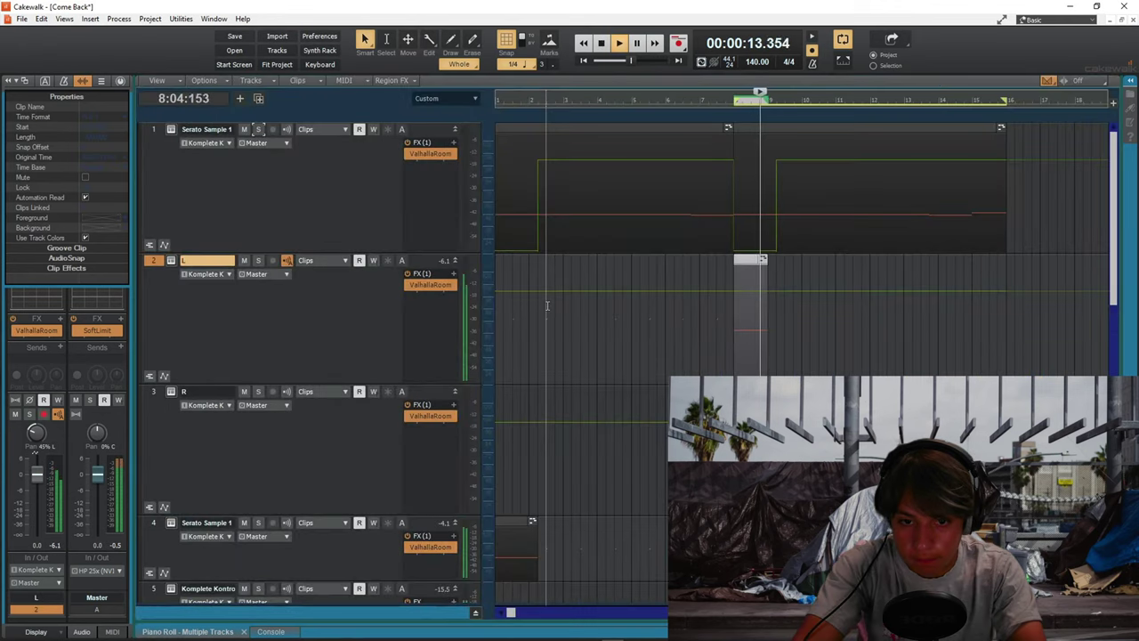
pyautogui.press('d')
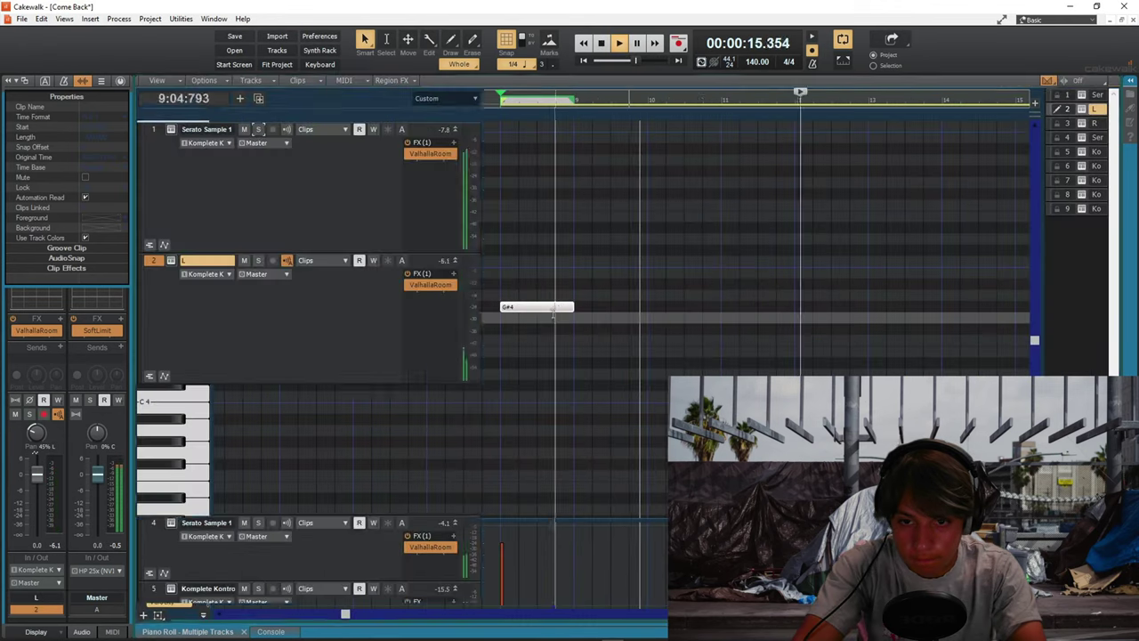
pyautogui.press('space')
pyautogui.press('space')
pyautogui.press('d')
pyautogui.press('d')
pyautogui.press('space')
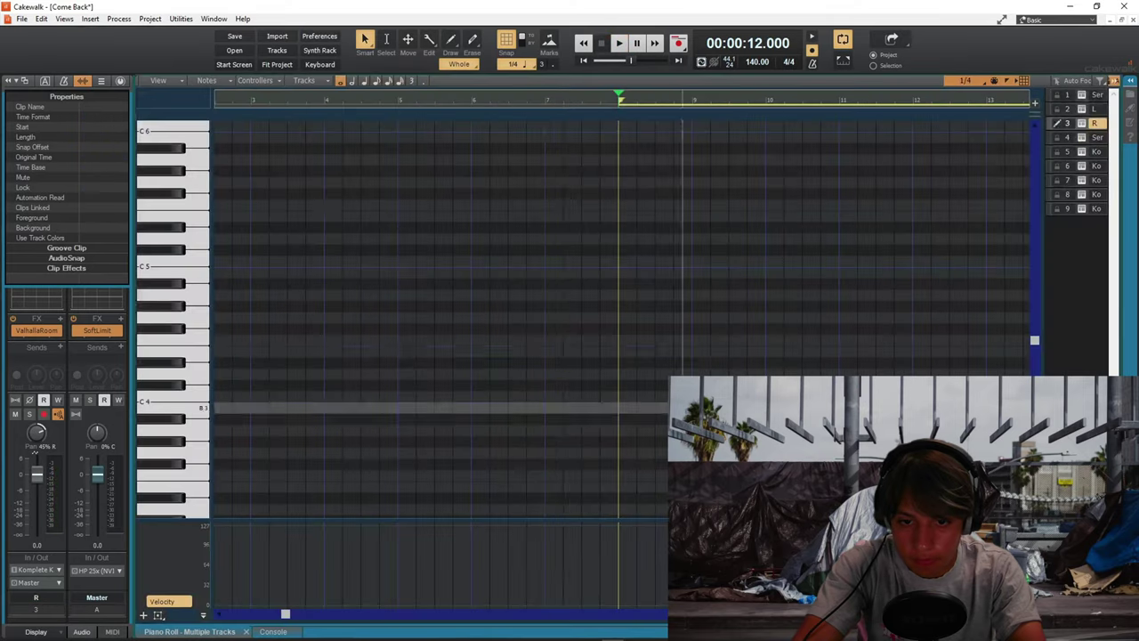
# - Place a D4 note on beat 2 of bar 8 on track R, shorten it to a quarter note, and play it back
pyautogui.moveTo(601, 374); pyautogui.dragTo(656, 366)
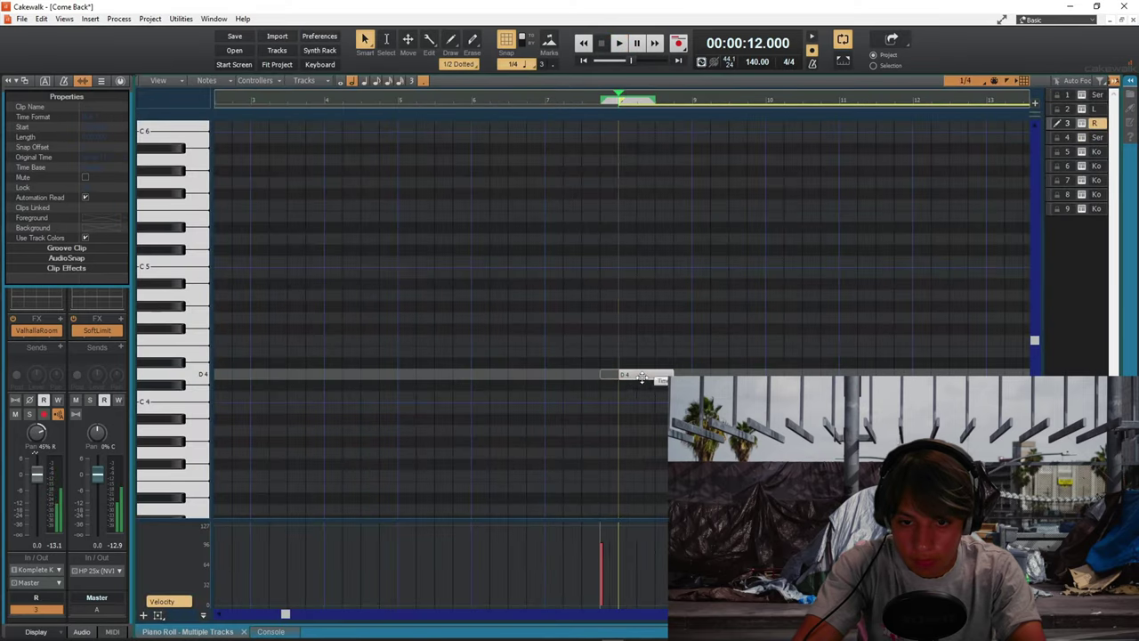
pyautogui.press('space')
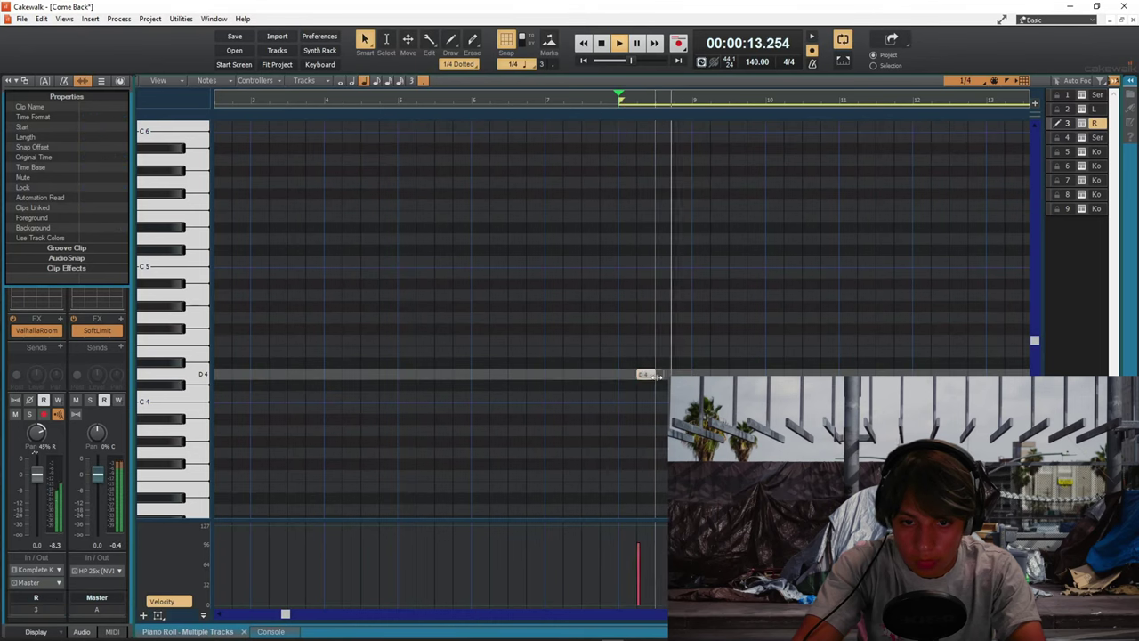
pyautogui.press('d')
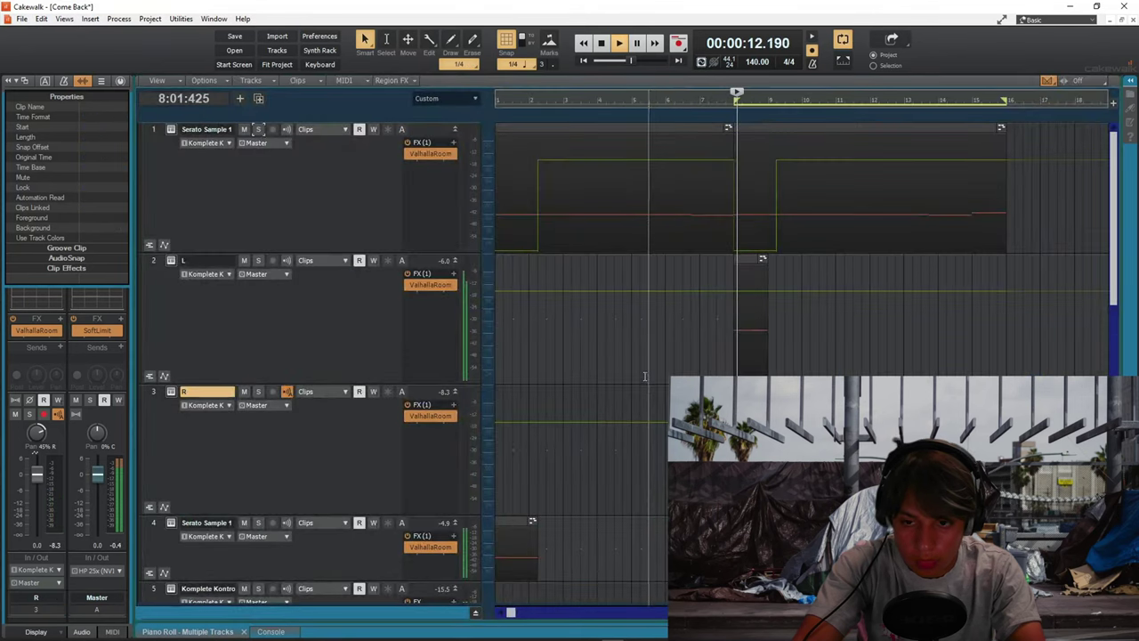
pyautogui.press('space')
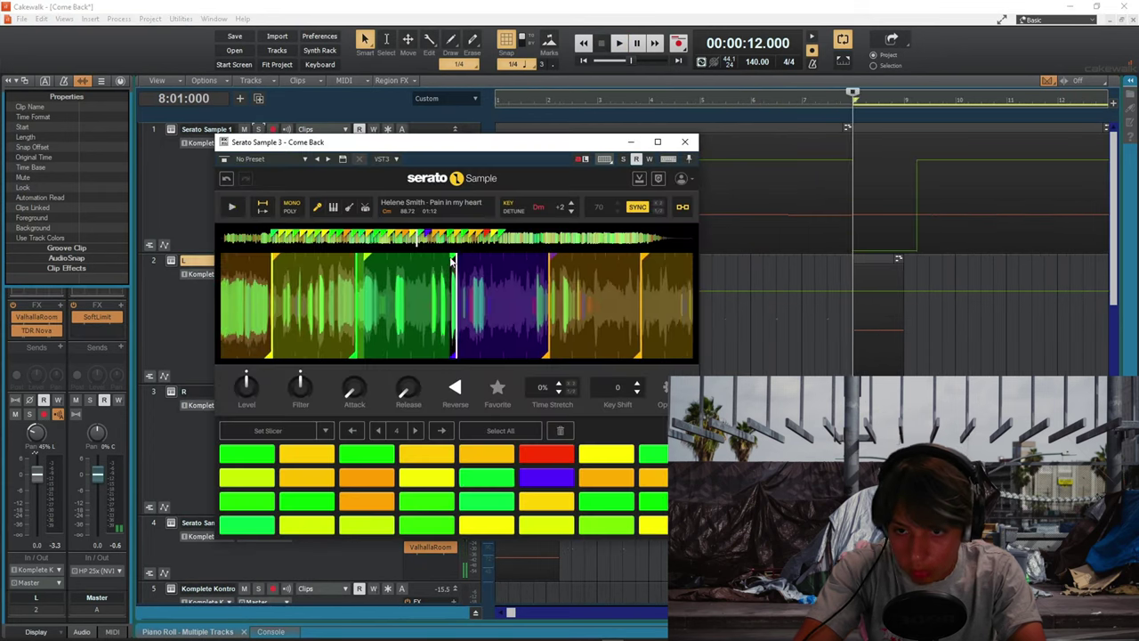
# - Play back the track L slice in Serato Sample, close the sampler window, and replay from bar 8
pyautogui.press('space')
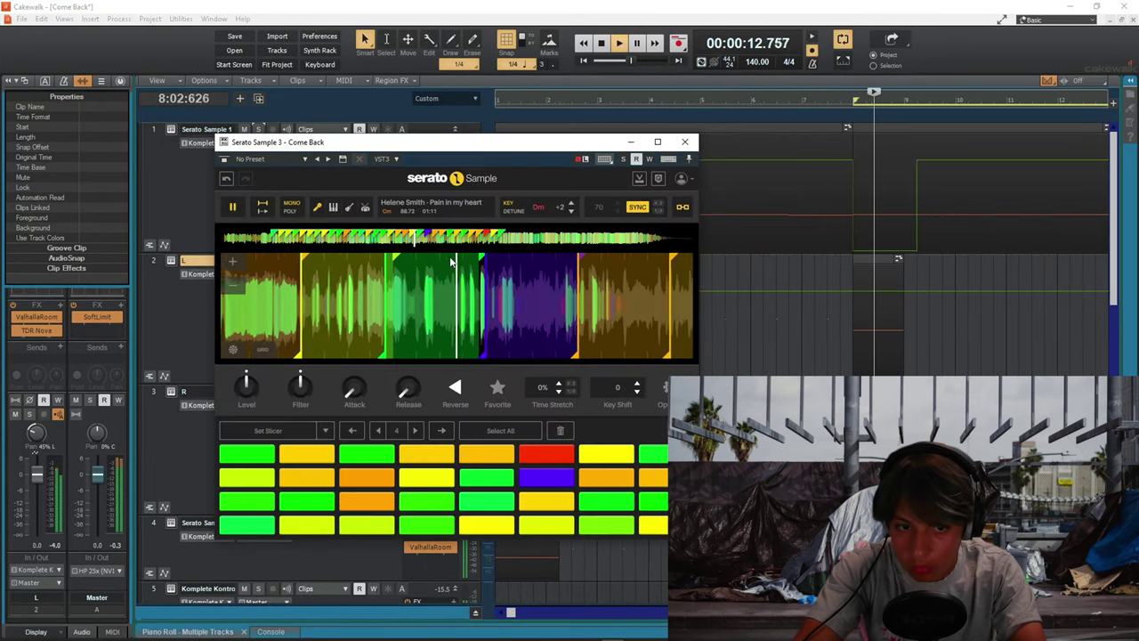
pyautogui.click(685, 141)
pyautogui.press('space')
pyautogui.press('space')
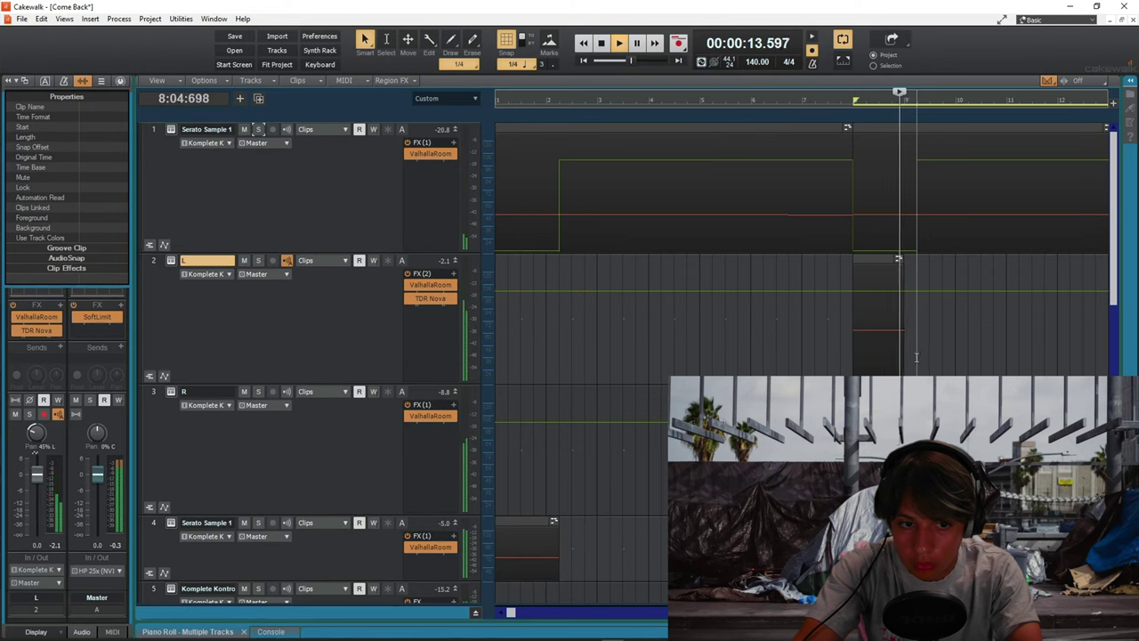
# - Duplicate the bar 8 clips on tracks L and R, move the copies to bar 10, and play the result
pyautogui.moveTo(826, 350)
pyautogui.mouseDown()
pyautogui.moveTo(776, 377)
pyautogui.moveTo(773, 400)
pyautogui.mouseUp()
pyautogui.hotkey('ctrl', 'd')
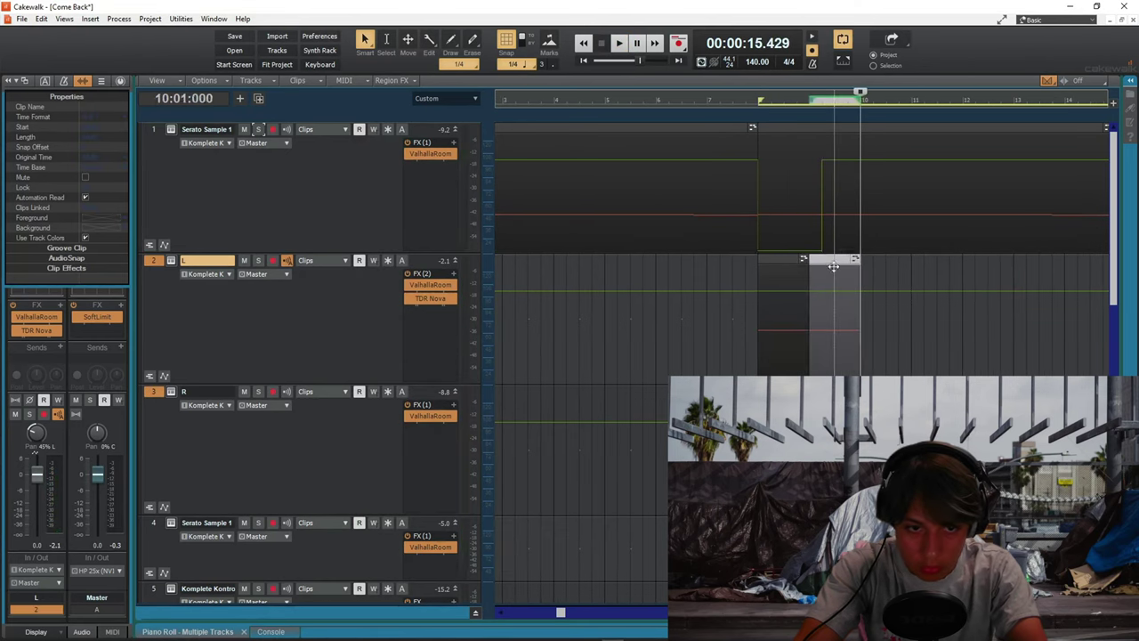
pyautogui.moveTo(833, 266); pyautogui.dragTo(884, 266)
pyautogui.press('space')
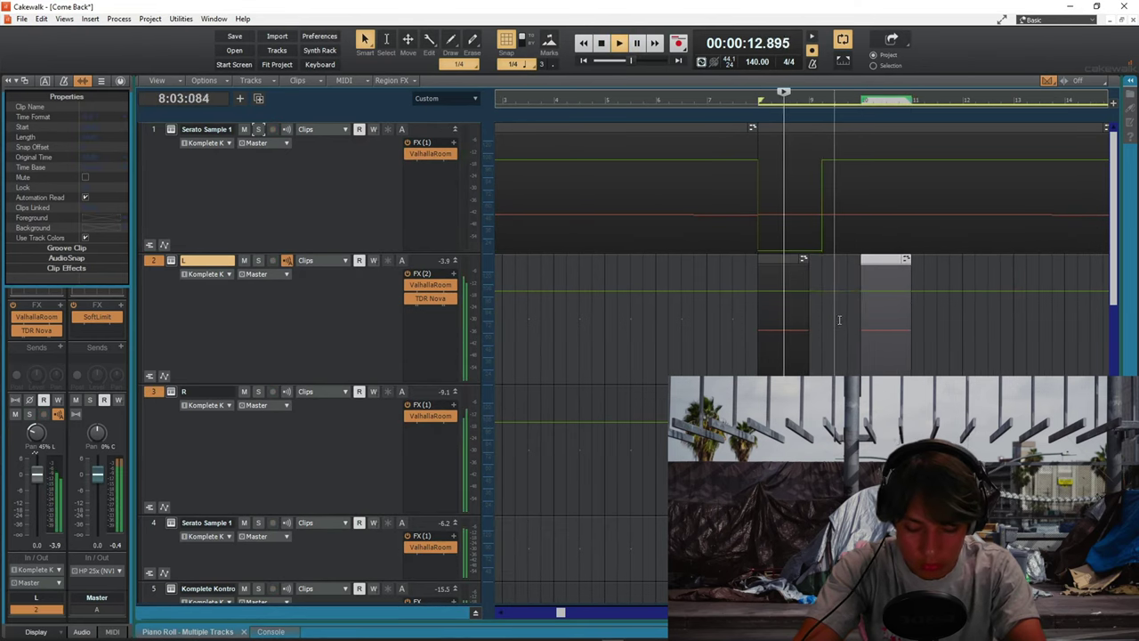
pyautogui.scroll(-2, 839, 320)
pyautogui.scroll(2, 719, 315)
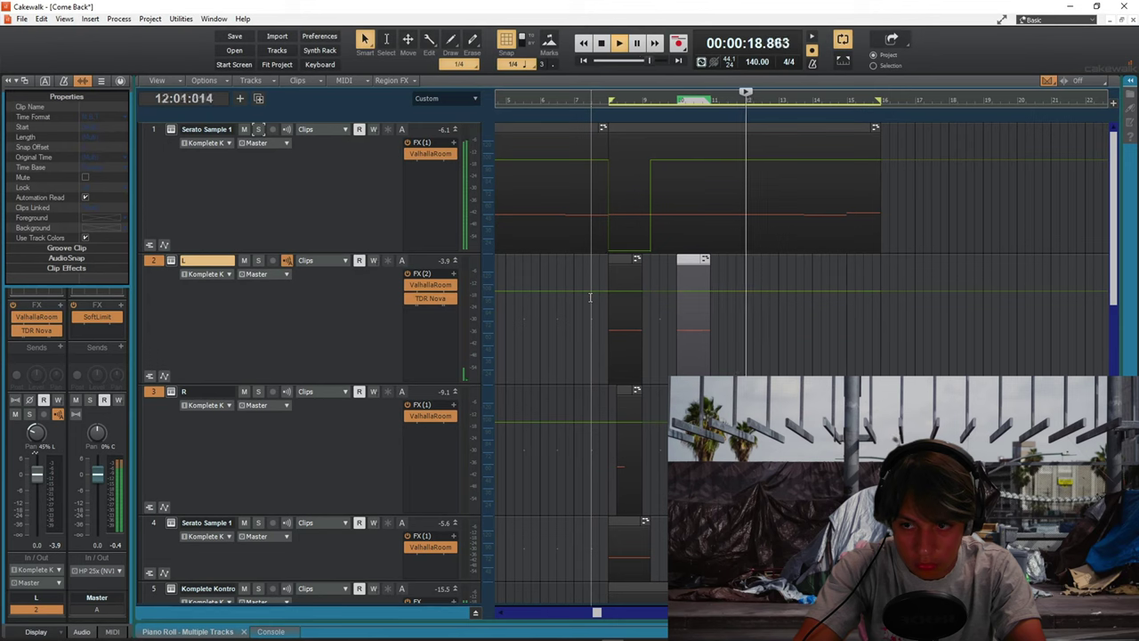
# - Replay from bar 8 and move the second Serato Sample track directly above track L
pyautogui.press('space')
pyautogui.press('space')
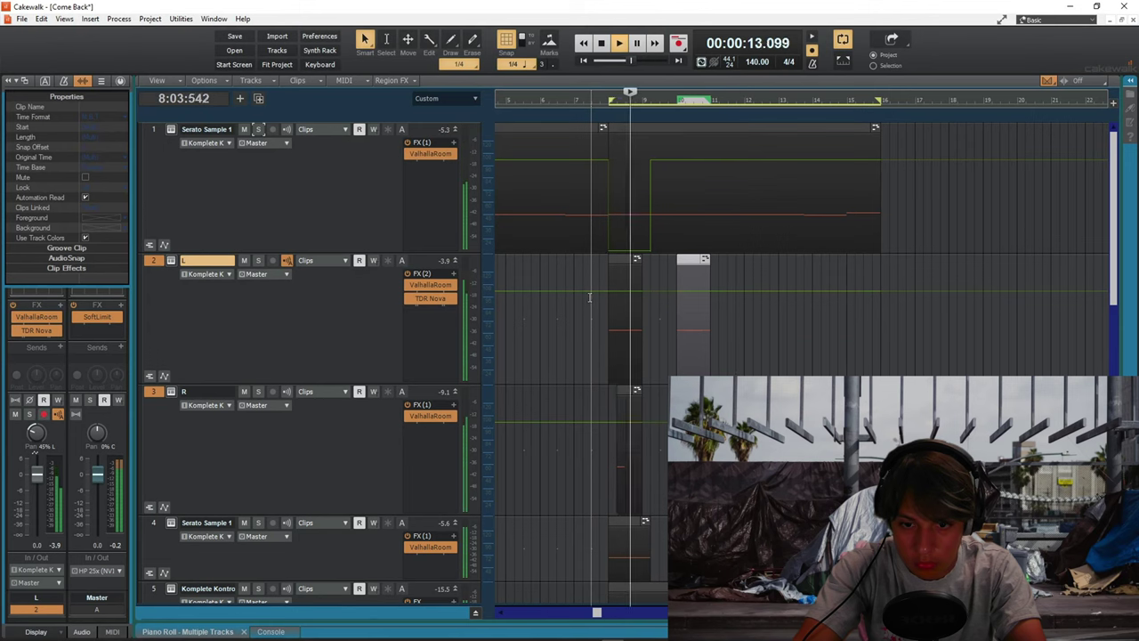
pyautogui.moveTo(431, 487); pyautogui.dragTo(439, 279)
# - Copy the L and R clips in bars 8 and 10 four bars later, to bars 12 and 14, and replay
pyautogui.scroll(-2, 634, 309)
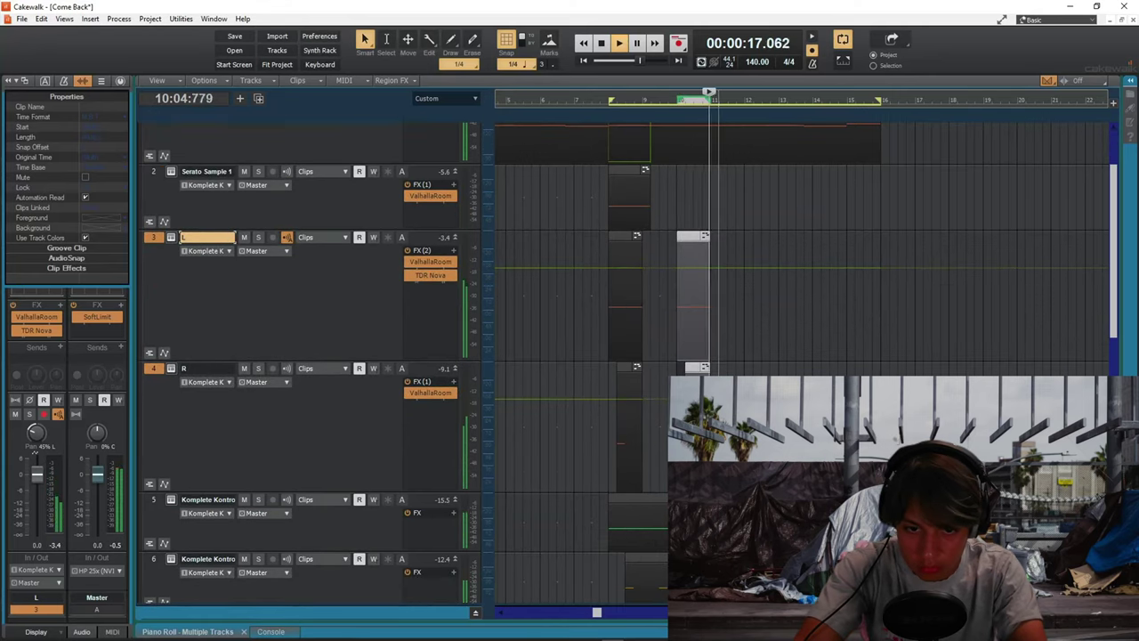
pyautogui.moveTo(719, 372); pyautogui.dragTo(623, 267)
pyautogui.keyDown('ctrl'); pyautogui.moveTo(628, 236); pyautogui.dragTo(759, 237); pyautogui.keyUp('ctrl')
pyautogui.press('space')
pyautogui.click(746, 216)
pyautogui.press('w')
pyautogui.press('space')
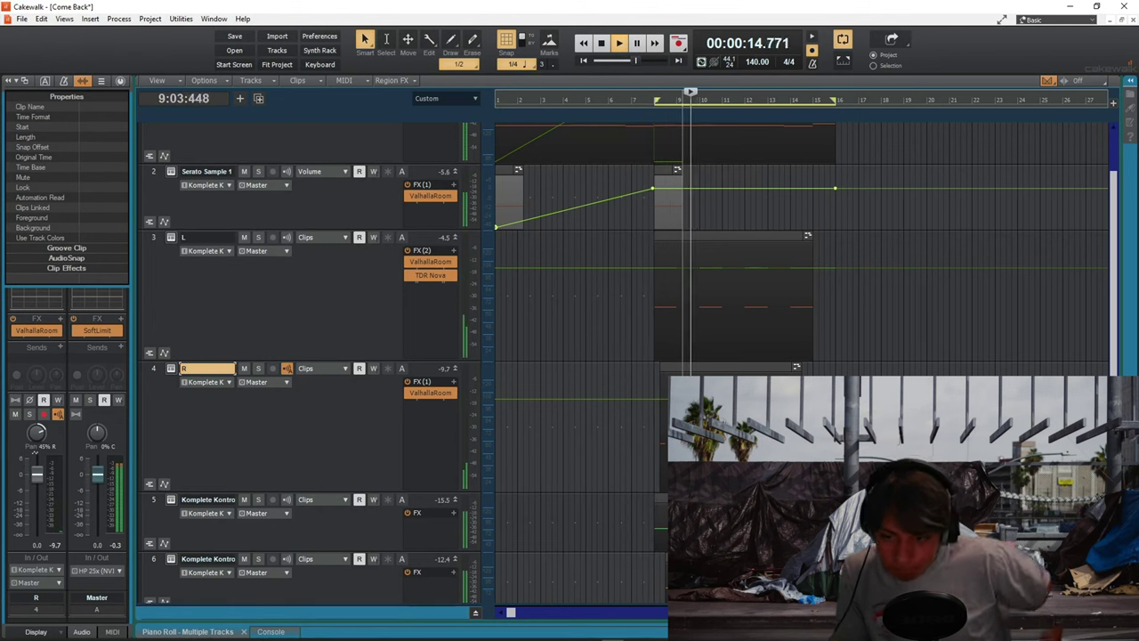
# - Browse Omnisphere's Keyboards patches, load Liquid Tones, and close the instrument window
pyautogui.scroll(-3, 312, 356)
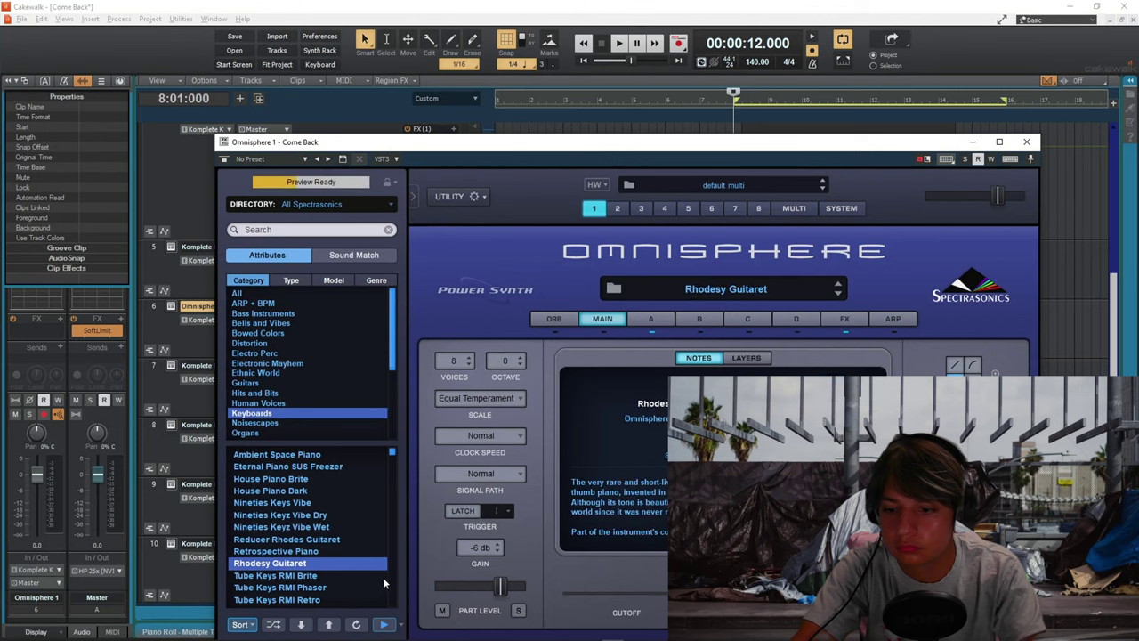
pyautogui.scroll(-3, 353, 555)
pyautogui.click(353, 562)
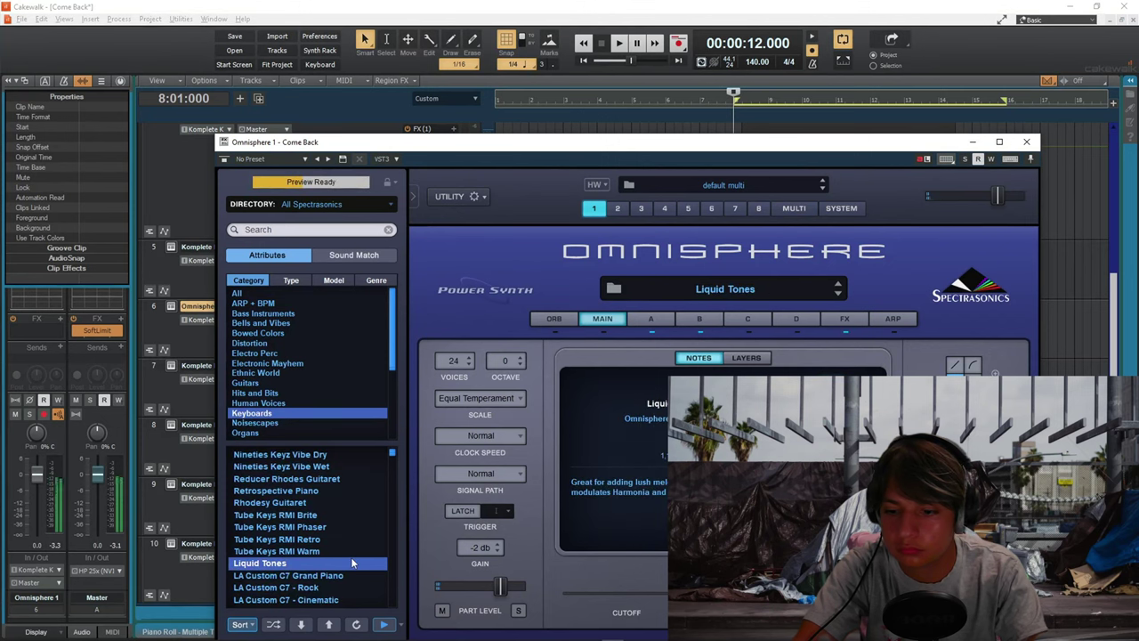
pyautogui.scroll(-2, 352, 563)
pyautogui.click(1026, 142)
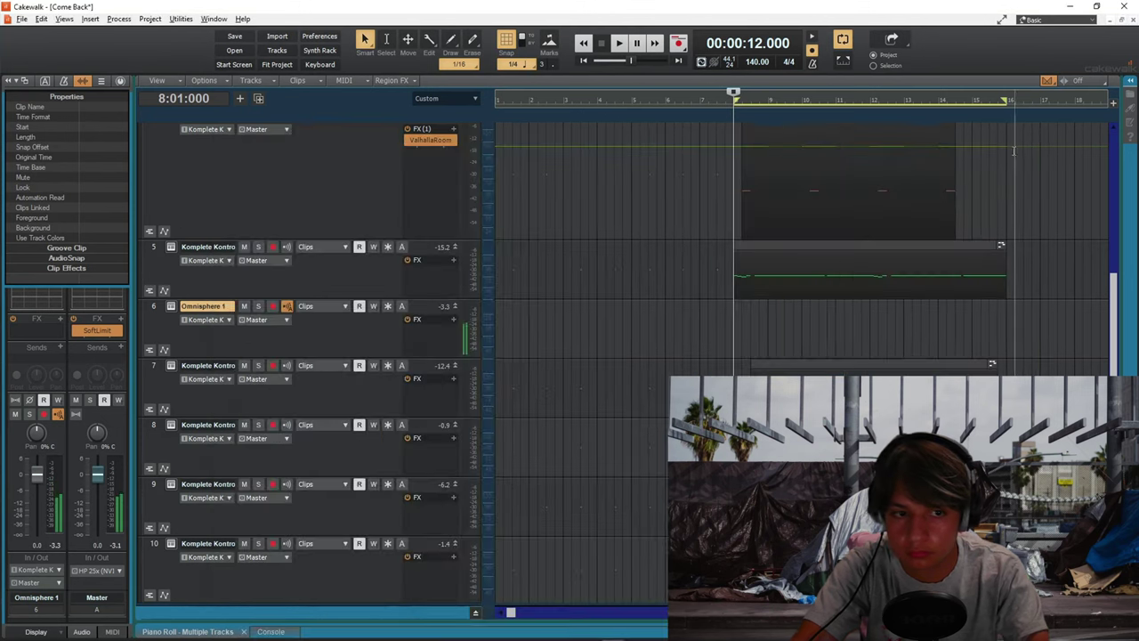
# - Open the Omnisphere track in the piano roll, choose its root note and scale, and enable snap to scale
pyautogui.doubleClick(840, 339)
pyautogui.rightClick(1083, 167)
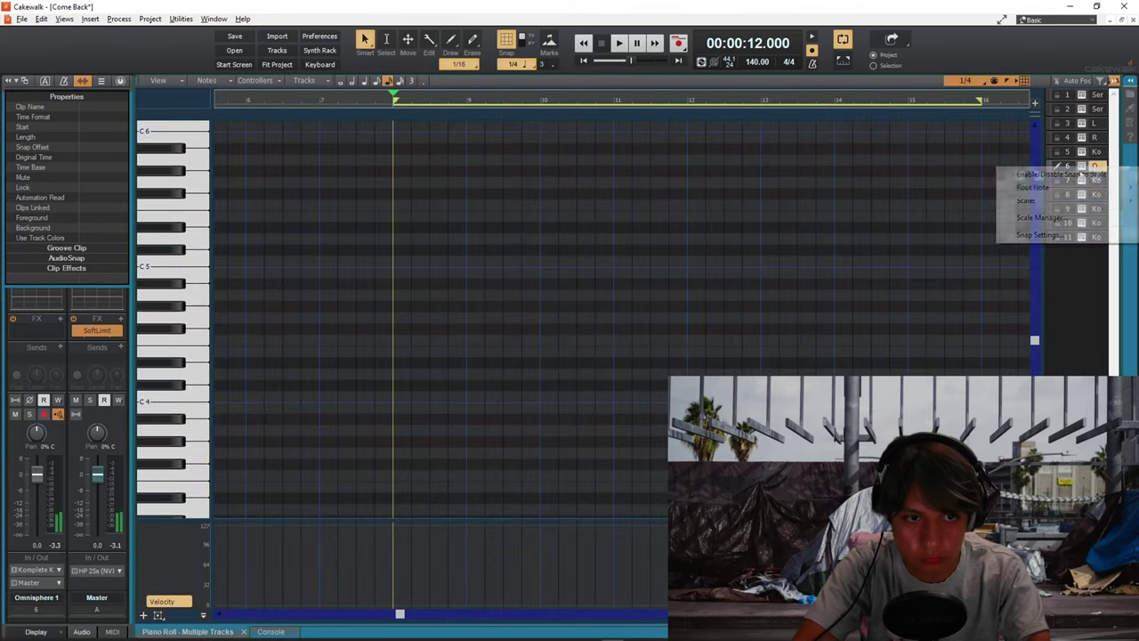
pyautogui.moveTo(1030, 189)
pyautogui.click(960, 223)
pyautogui.rightClick(1100, 170)
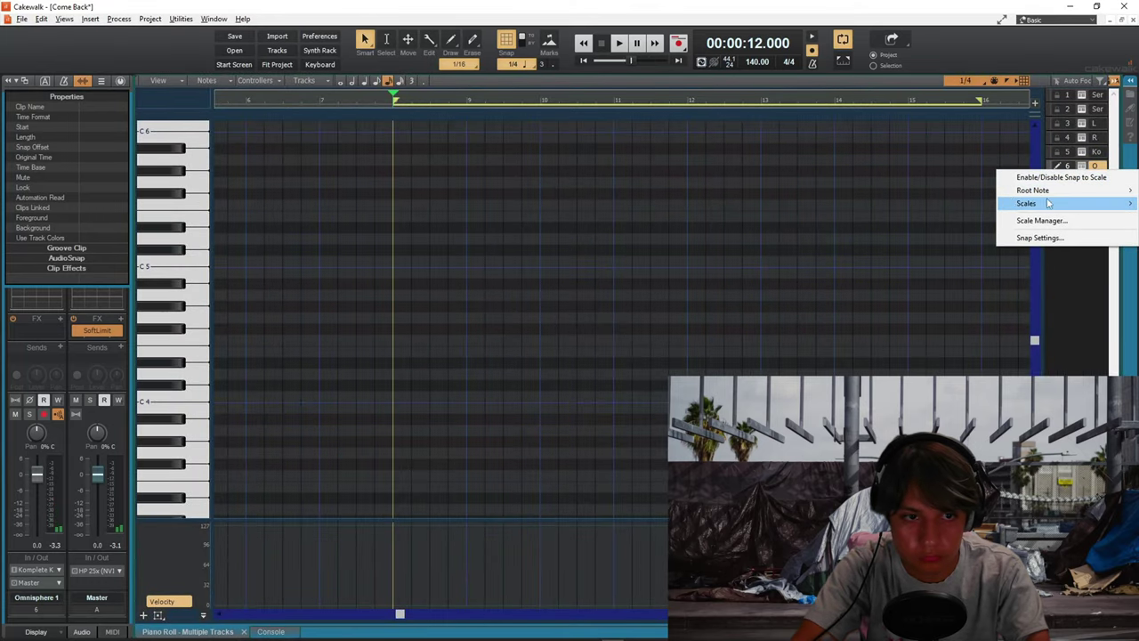
pyautogui.moveTo(986, 204)
pyautogui.click(1041, 257)
pyautogui.rightClick(1095, 158)
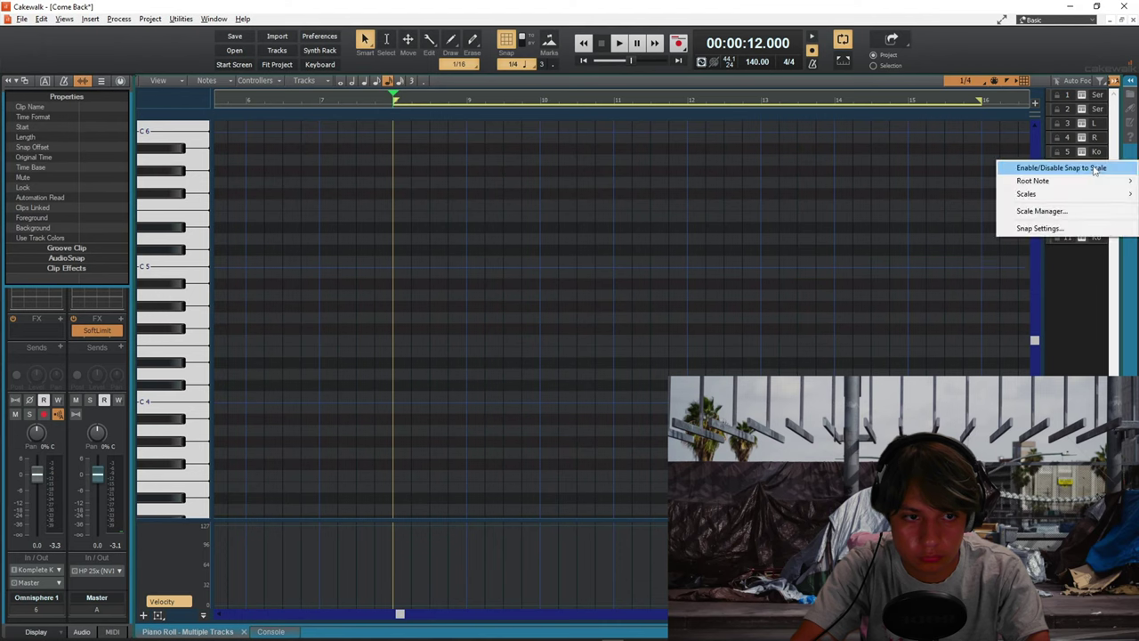
pyautogui.click(1059, 162)
# - Draw a whole-note chord of D4, F4, A4 and C5 at bar 8, and briefly play from the project start
pyautogui.moveTo(403, 348)
pyautogui.mouseDown()
pyautogui.moveTo(447, 344)
pyautogui.moveTo(462, 375)
pyautogui.moveTo(411, 353)
pyautogui.moveTo(411, 372)
pyautogui.moveTo(467, 375)
pyautogui.mouseUp()
pyautogui.press('space')
pyautogui.press('space')
pyautogui.click(400, 339)
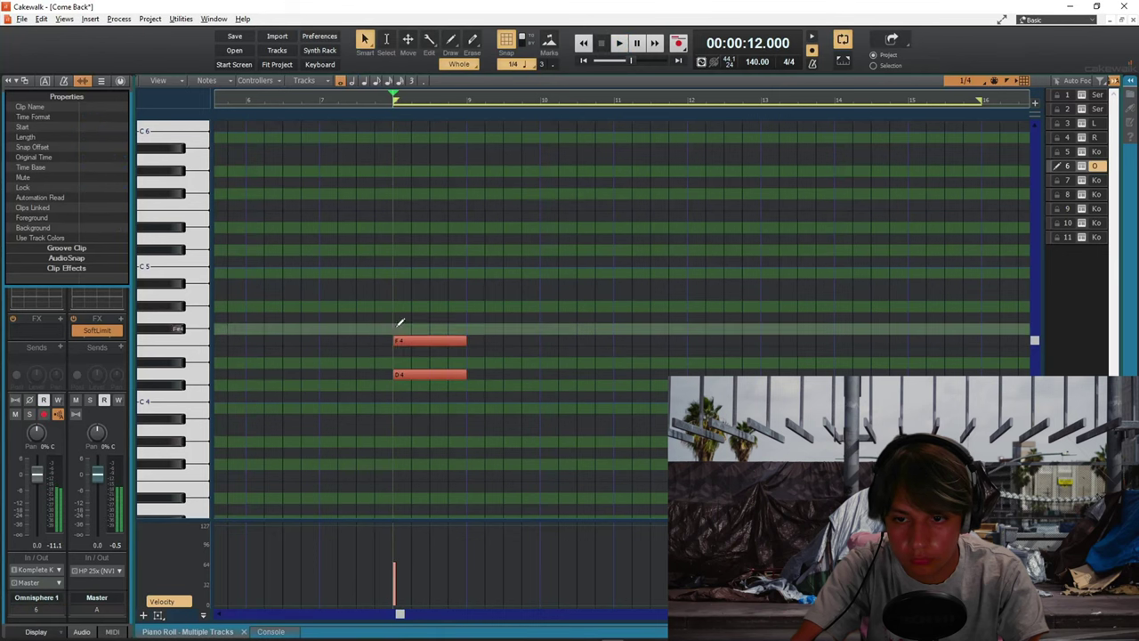
pyautogui.click(399, 295)
pyautogui.click(402, 263)
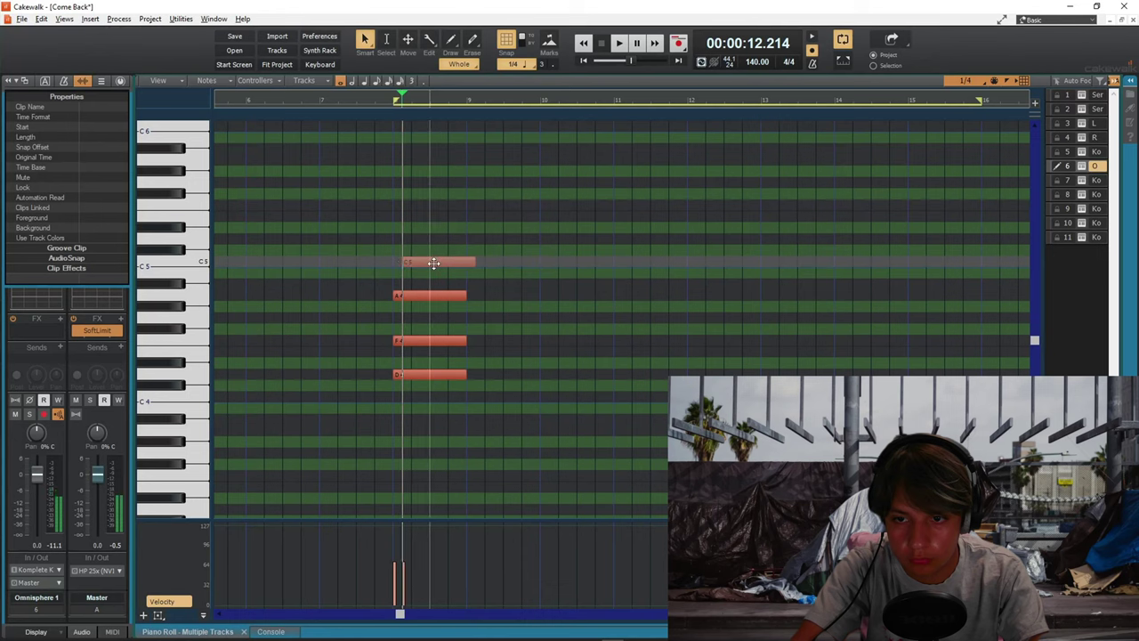
pyautogui.press('w')
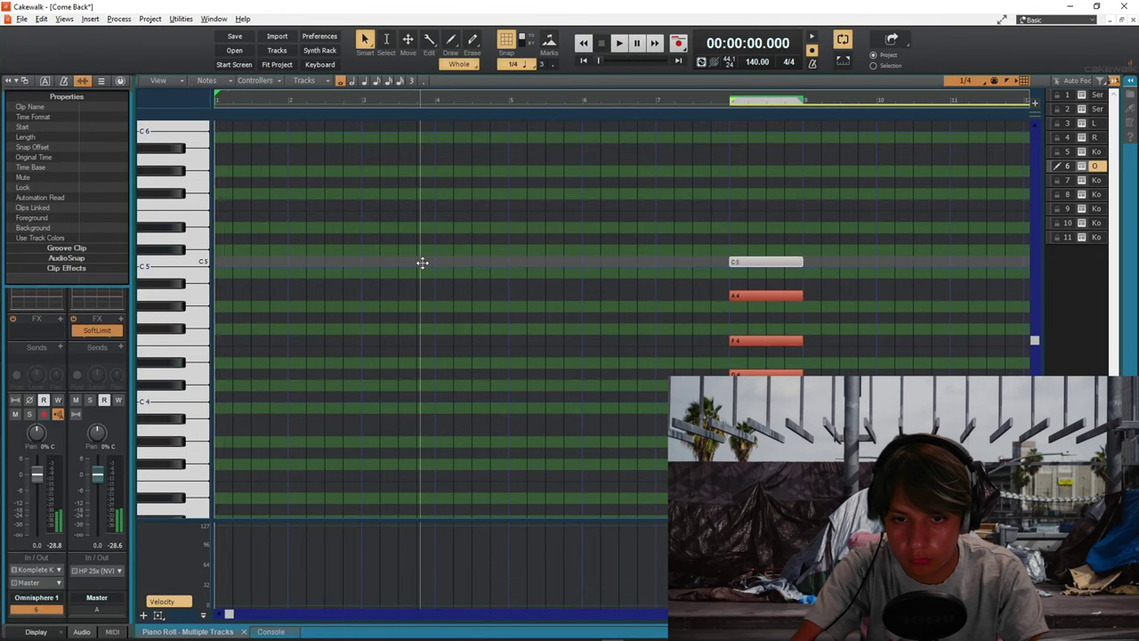
pyautogui.press('space')
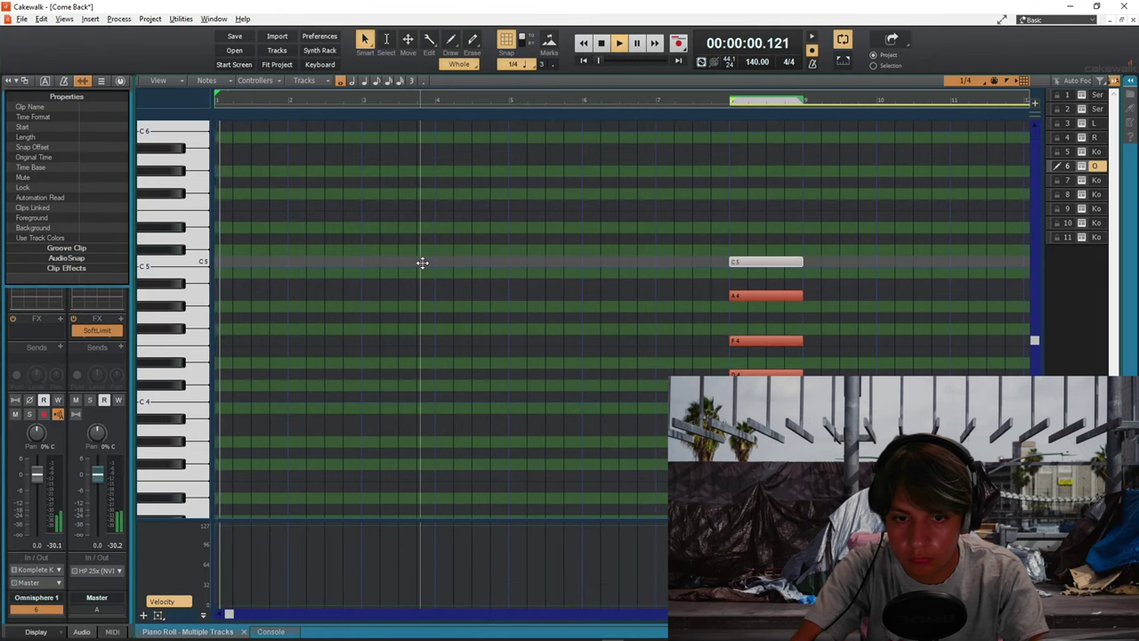
pyautogui.press('space')
# - Duplicate the four-note chord from bar 8 into bar 9 and toggle playback
pyautogui.scroll(-1, 722, 328)
pyautogui.hscroll(4, 722, 329)
pyautogui.moveTo(587, 392); pyautogui.dragTo(508, 99)
pyautogui.hotkey('ctrl', 'd')
pyautogui.press('space')
# - Move the bar 9 chord up to E4, G4, Bb4 and D5, and duplicate it into bar 10
pyautogui.moveTo(606, 273); pyautogui.dragTo(589, 253)
pyautogui.hotkey('ctrl', 'd')
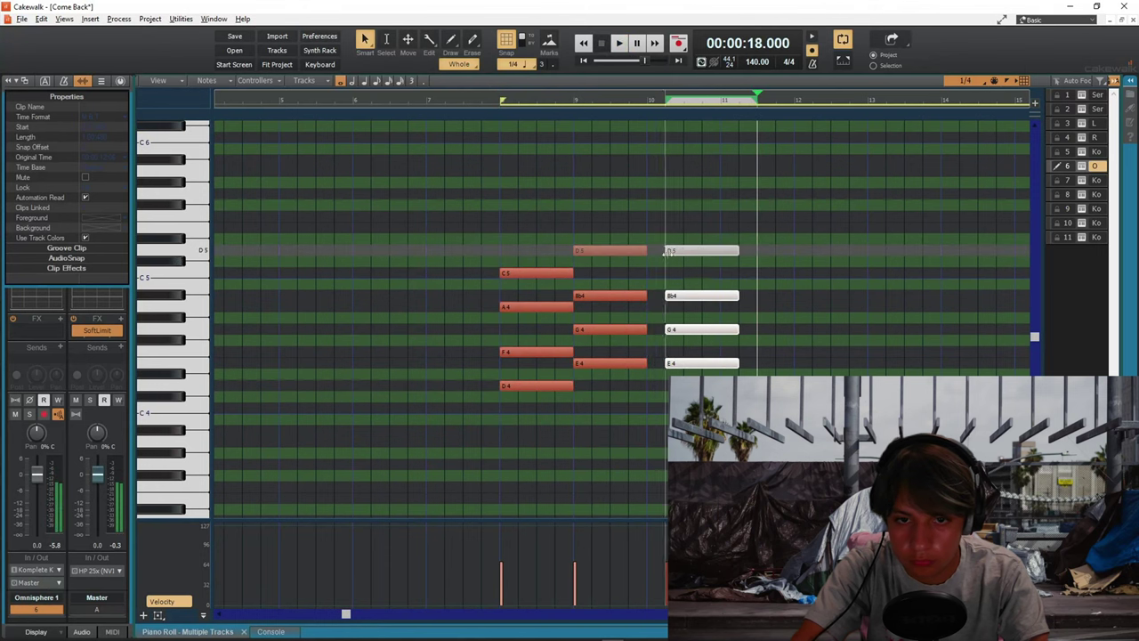
# - Move the duplicated chord to the start of bar 10, lowered to A3, C4, E4 and G4, and play the progression
pyautogui.moveTo(682, 251); pyautogui.dragTo(669, 329)
pyautogui.press('space')
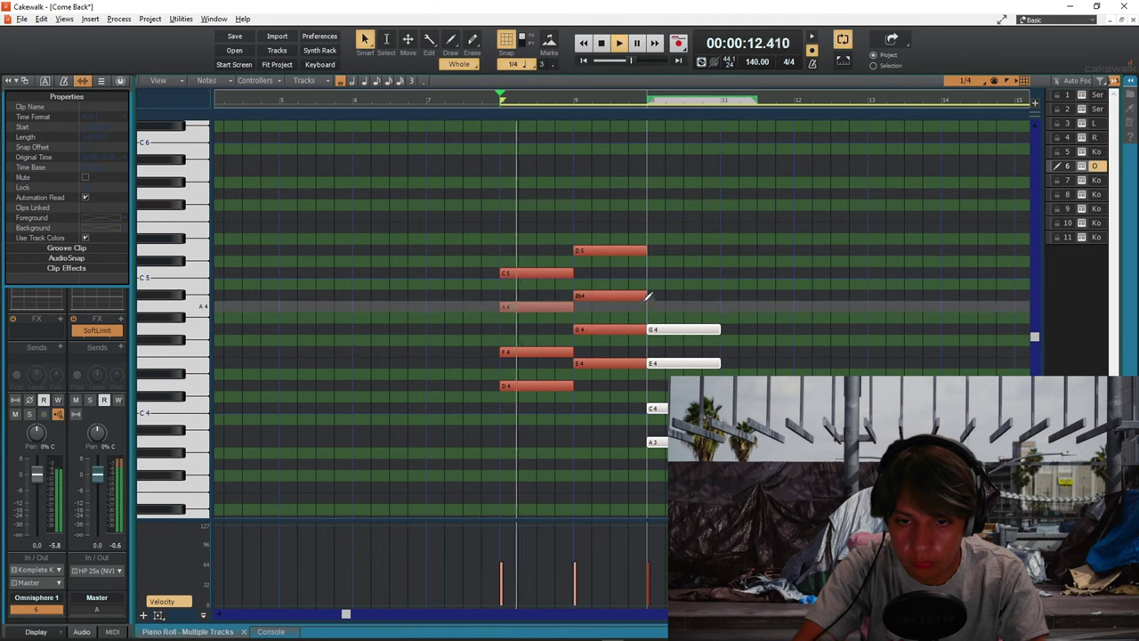
pyautogui.click(671, 278)
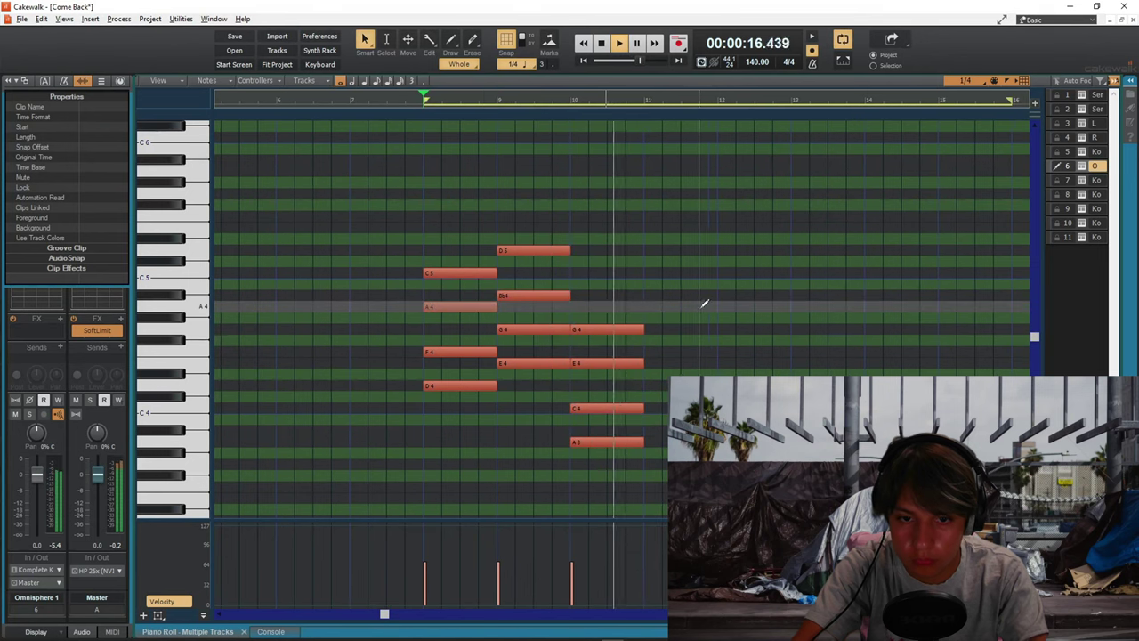
# - Copy the three chords from bars 8 to 10 so the copies start at bar 12
pyautogui.moveTo(719, 445); pyautogui.dragTo(489, 199)
pyautogui.moveTo(455, 273); pyautogui.dragTo(743, 272)
pyautogui.moveTo(751, 270); pyautogui.dragTo(738, 270)
pyautogui.click(712, 234)
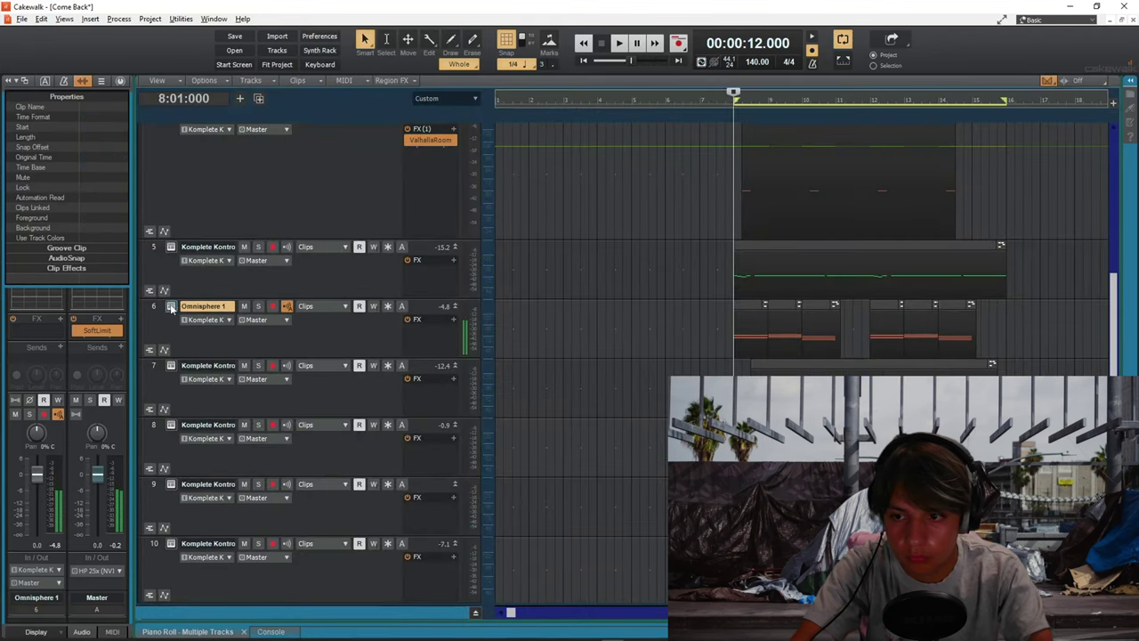
# - Open the Omnisphere instrument, choose the Fade to Green patch from Pads + Strings, and toggle playback
pyautogui.click(171, 305)
pyautogui.click(287, 539)
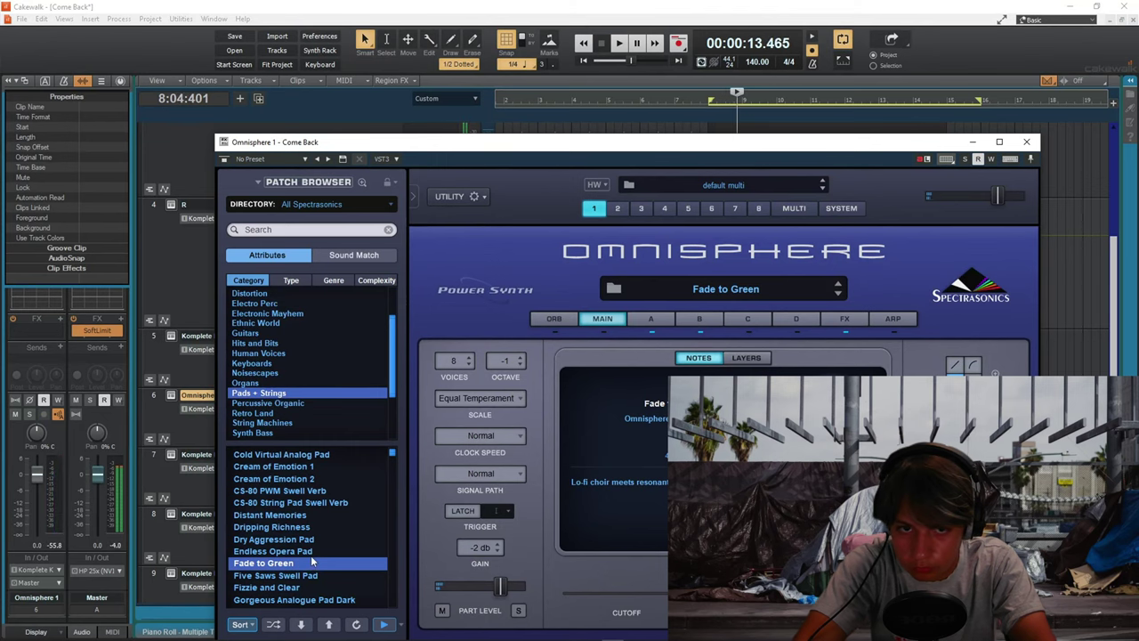
pyautogui.press('space')
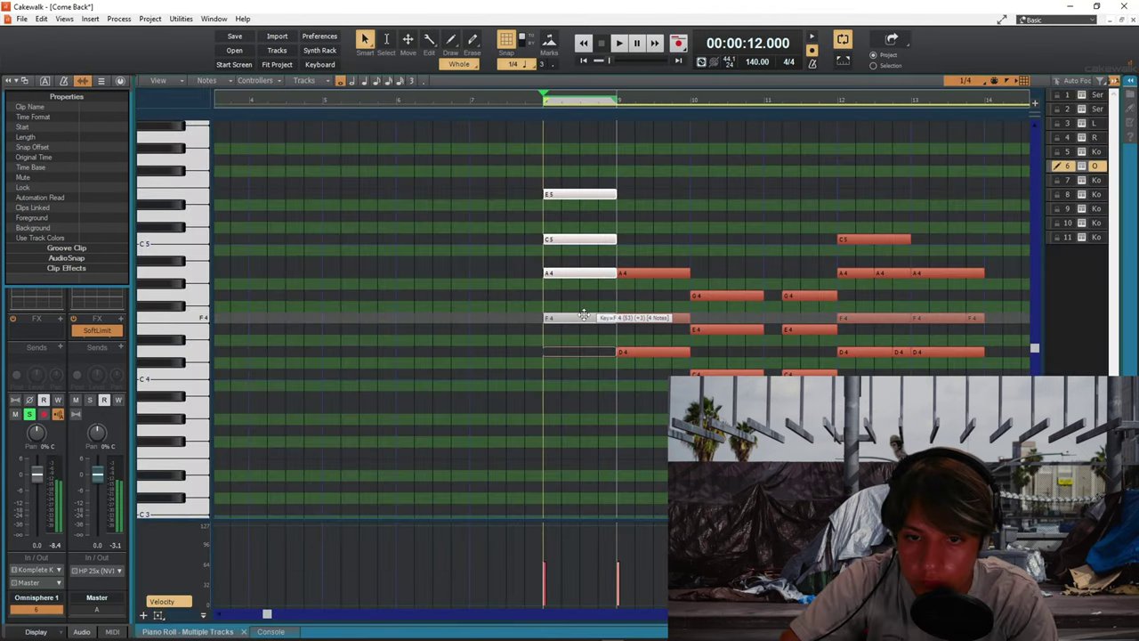
# - Raise the bar 8 chord to F4, A4, C5 and E5, and play it
pyautogui.moveTo(583, 315); pyautogui.dragTo(577, 318)
pyautogui.press('space')
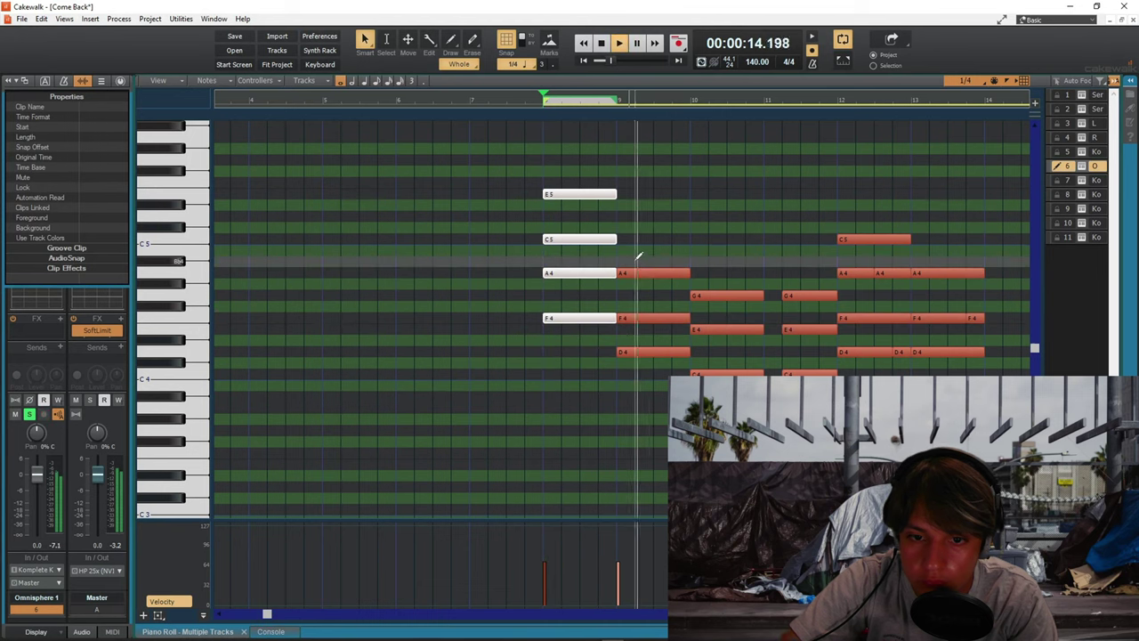
# - Solo the first Serato Sample track, play it together with the Omnisphere chords, and return to the piano roll
pyautogui.press('d')
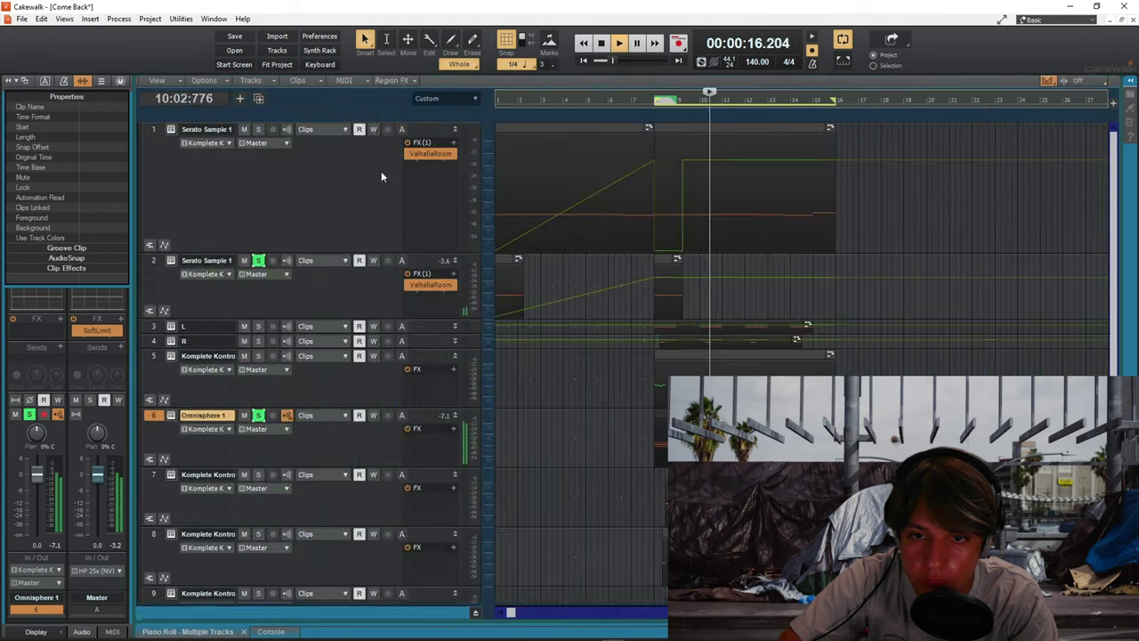
pyautogui.click(258, 129)
pyautogui.press('space')
pyautogui.press('space')
pyautogui.press('space')
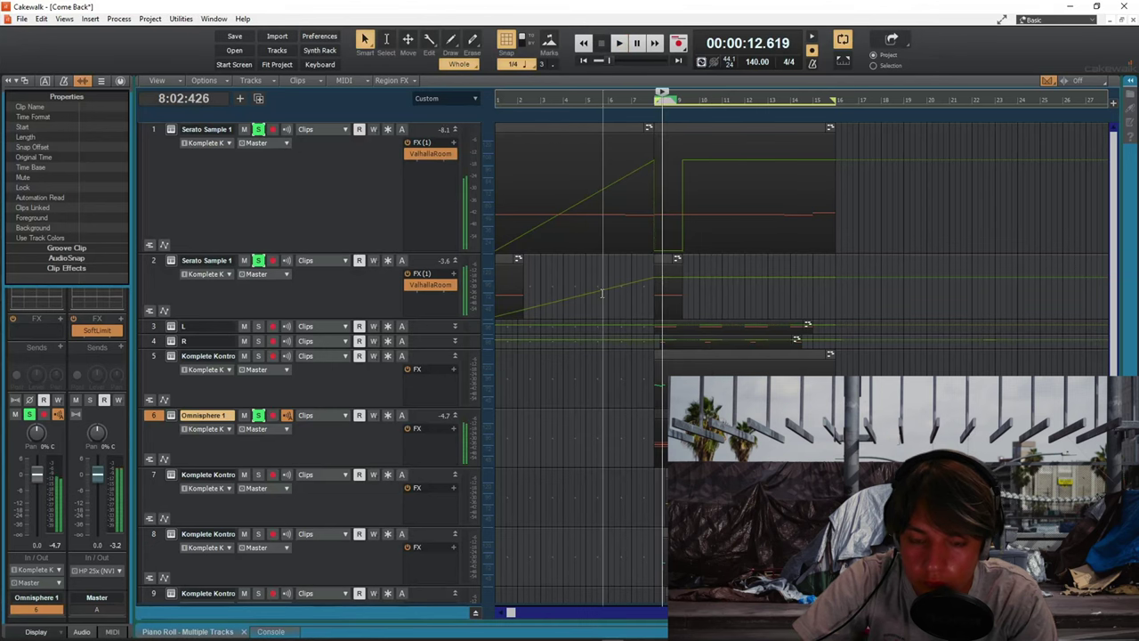
pyautogui.press('space')
pyautogui.press('d')
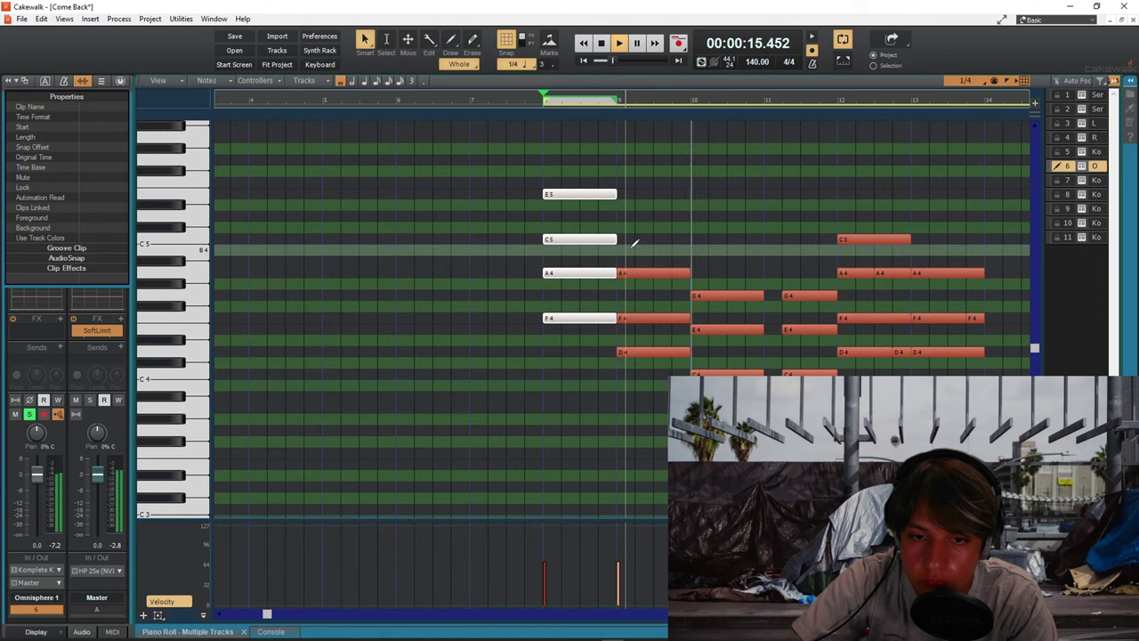
# - Raise the bar 9 chord to G4, Bb4 and D5 and the bar 10 chord to D4, F4, A4 and C5, and play them
pyautogui.moveTo(728, 408); pyautogui.dragTo(728, 361)
pyautogui.click(667, 339)
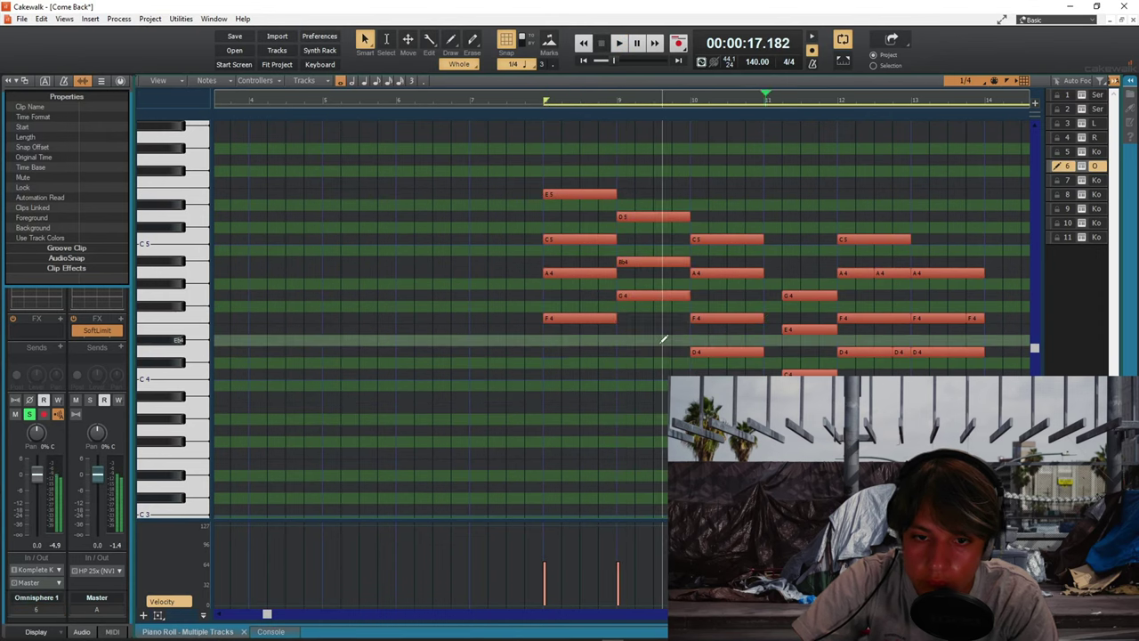
pyautogui.press('space')
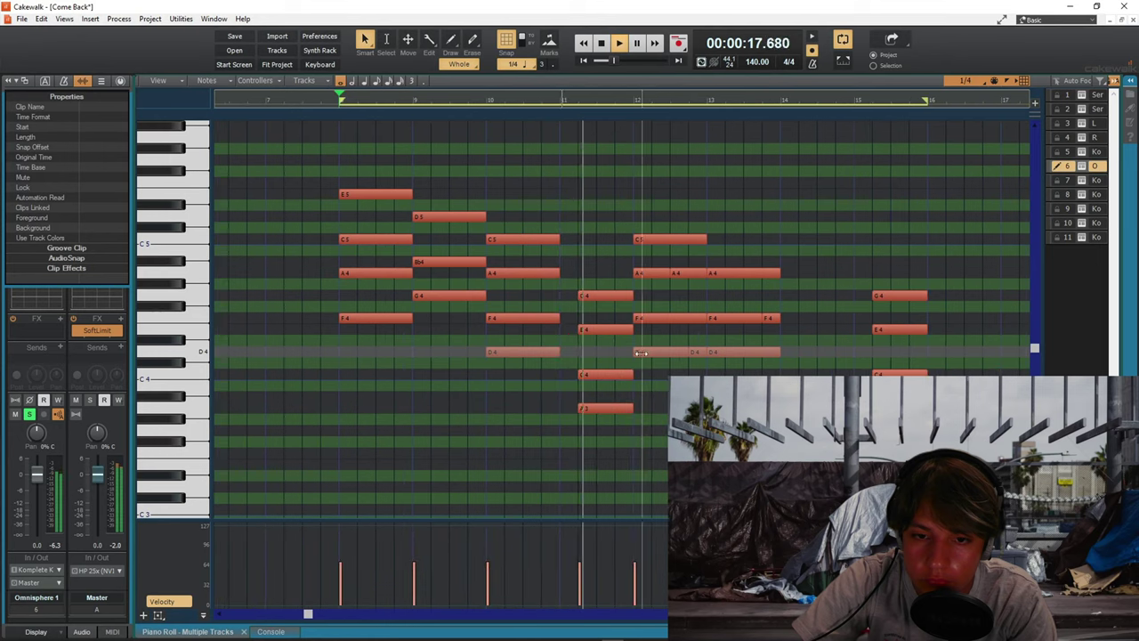
# - Stop playback and raise the bar 11 chord to A4, C5, E5 and G5
pyautogui.press('space')
pyautogui.moveTo(604, 387)
pyautogui.mouseDown()
pyautogui.moveTo(602, 410)
pyautogui.moveTo(595, 285)
pyautogui.mouseUp()
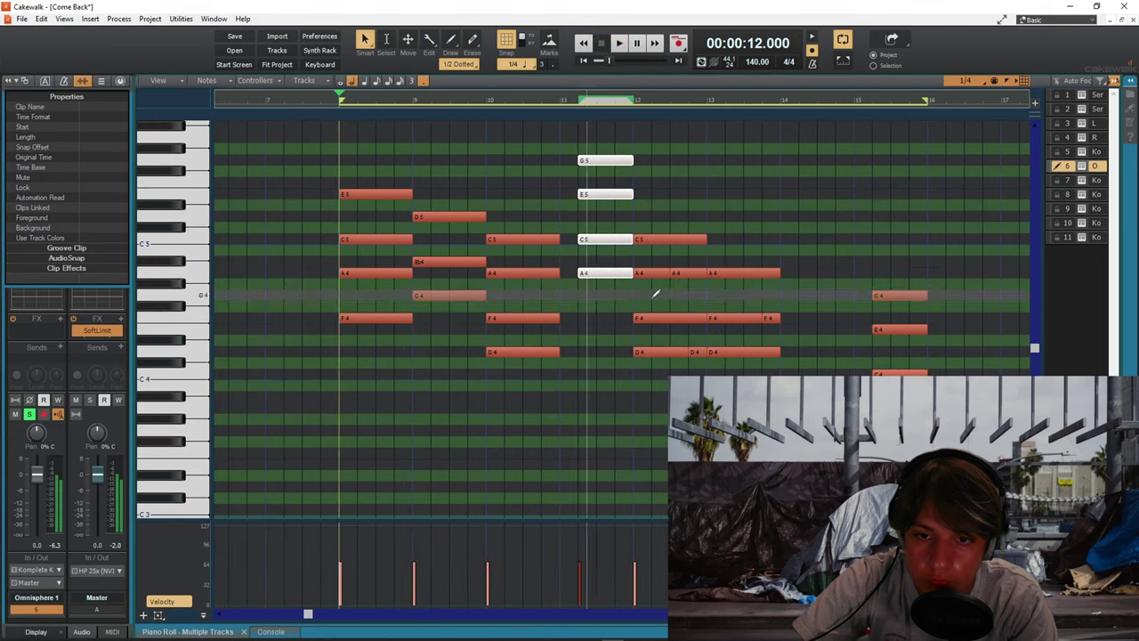
# - Delete the Omnisphere chords from bar 12 onward and play the remaining progression with the soloed sample tracks
pyautogui.moveTo(656, 241); pyautogui.dragTo(917, 418)
pyautogui.press('w')
pyautogui.press('space')
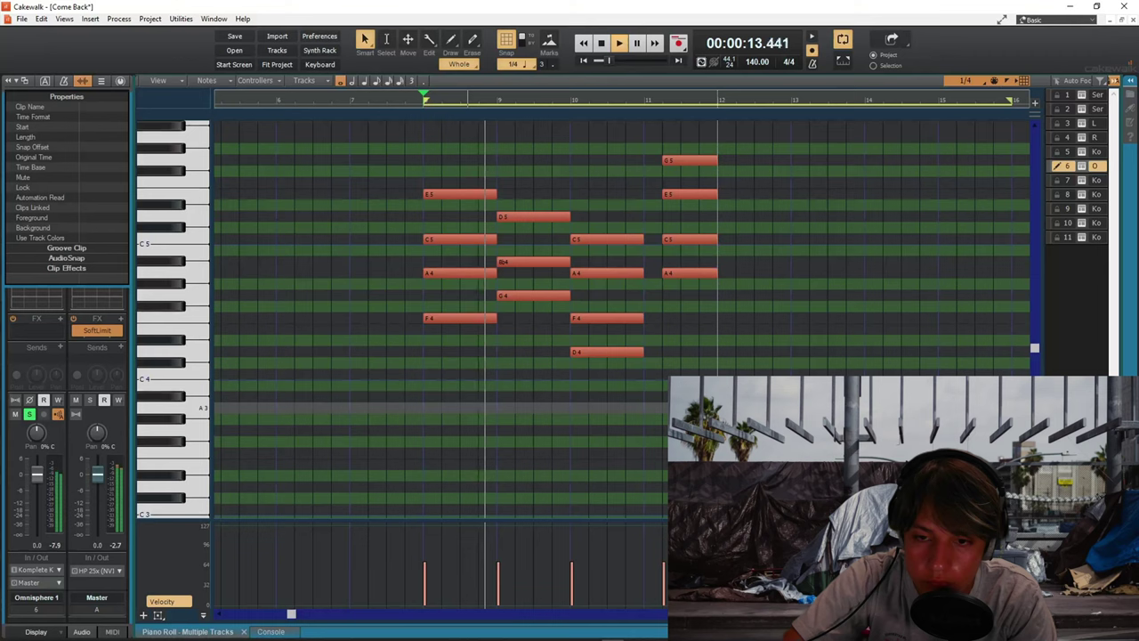
pyautogui.scroll(1, 718, 407)
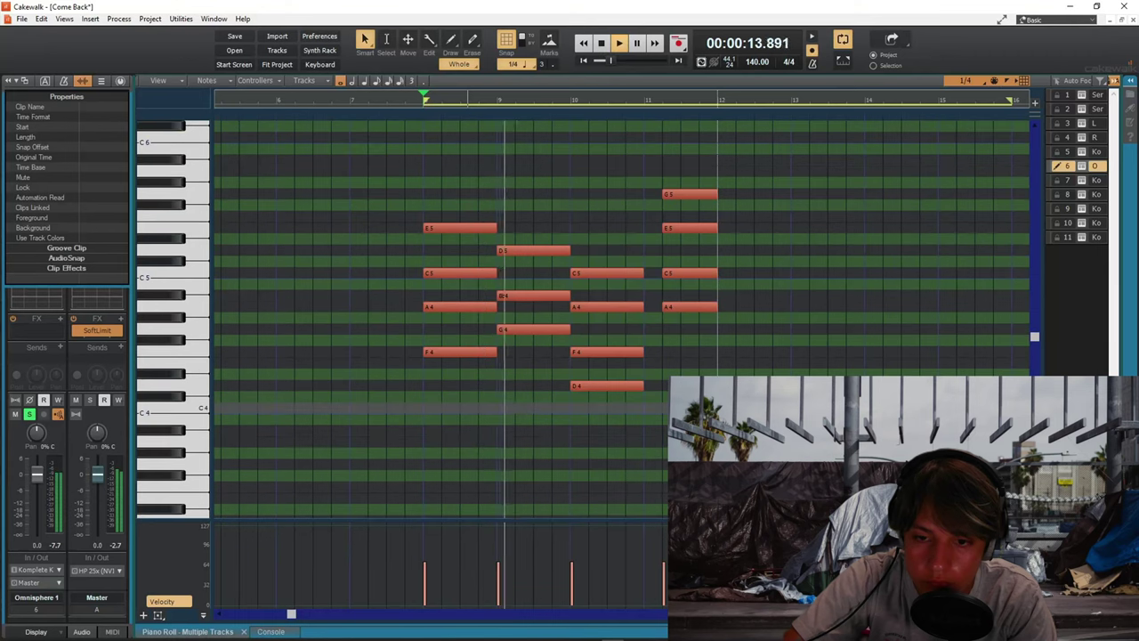
pyautogui.press('d')
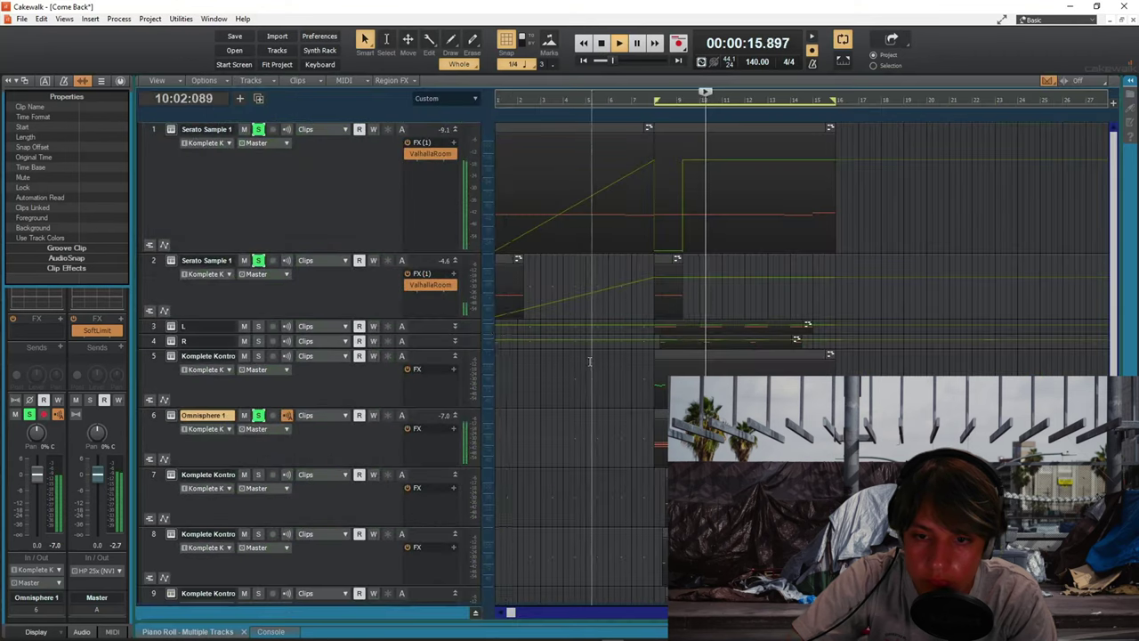
pyautogui.press('d')
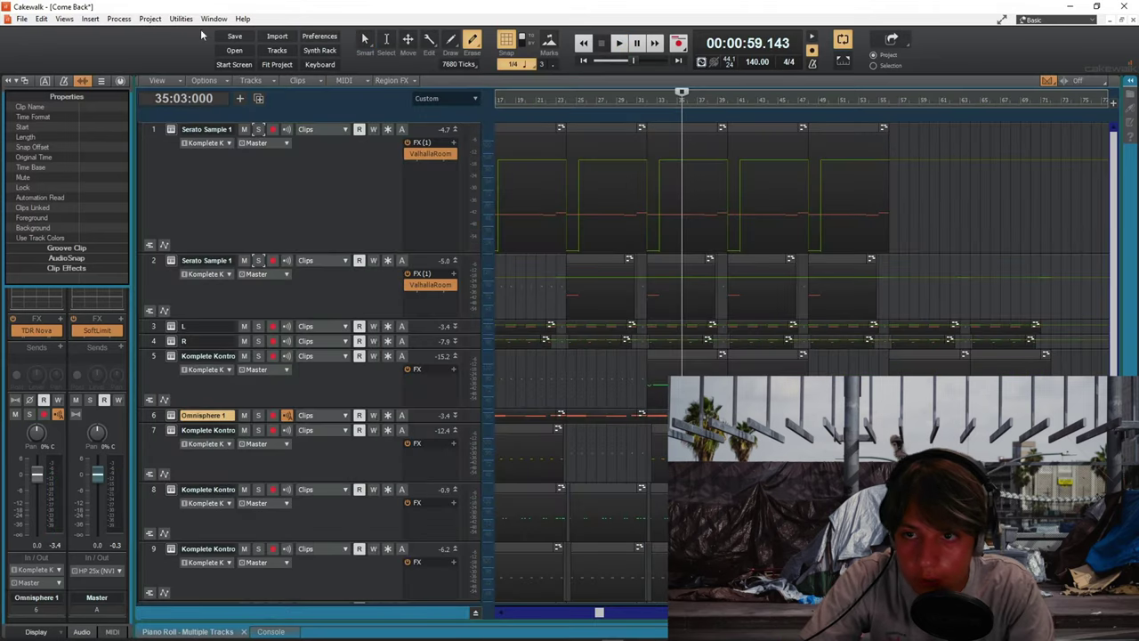
# - Switch to the Smart tool, return to the project start, select track 8, and play the full arrangement
pyautogui.click(369, 37)
pyautogui.press('w')
pyautogui.press('w')
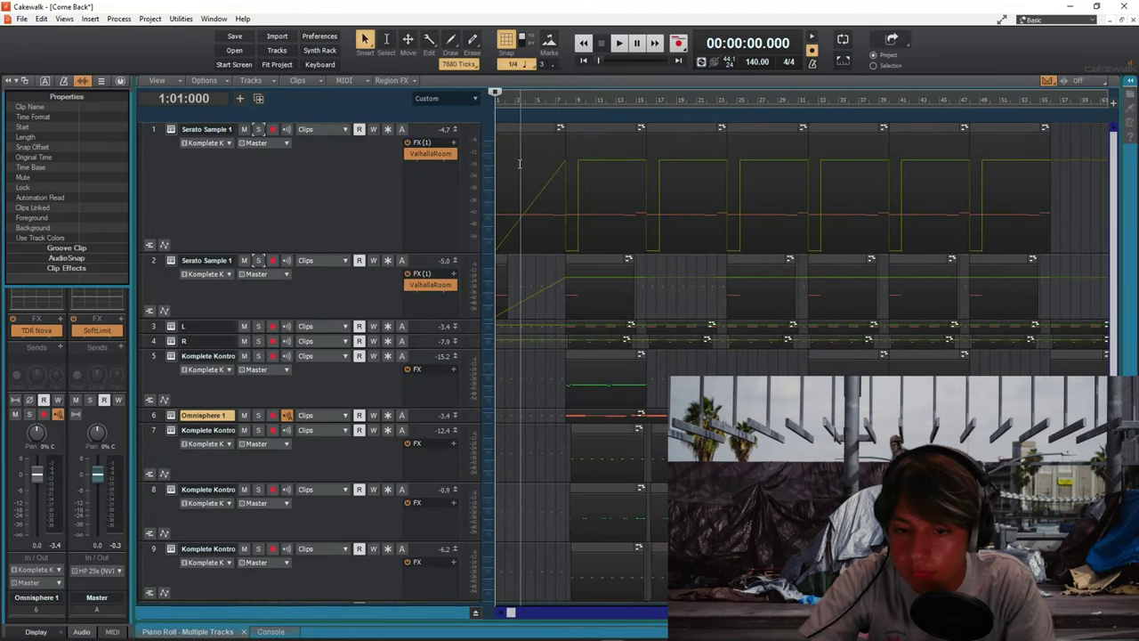
pyautogui.click(482, 491)
pyautogui.press('space')
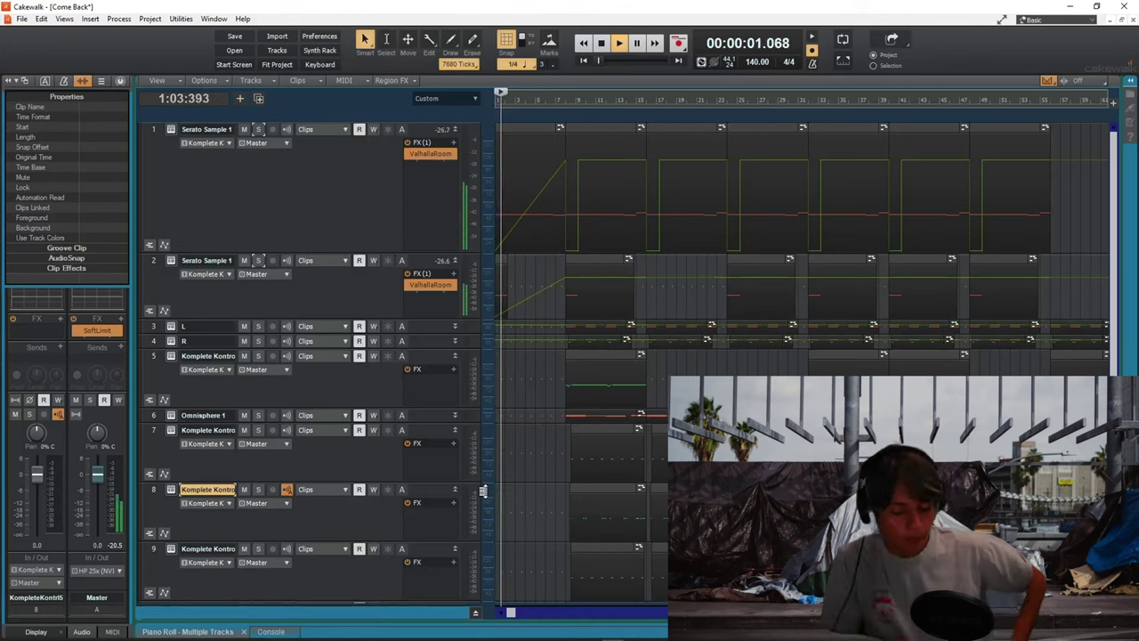